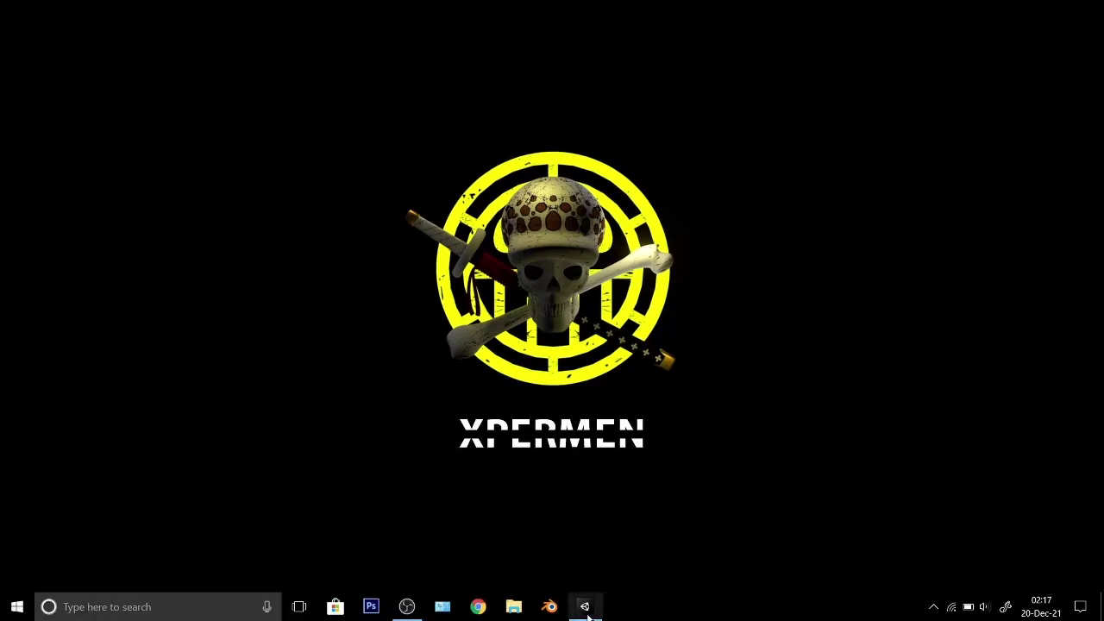
Step: Restore the minimized Unity editor with the ChangeScene project from the taskbar
left_click(585, 607)
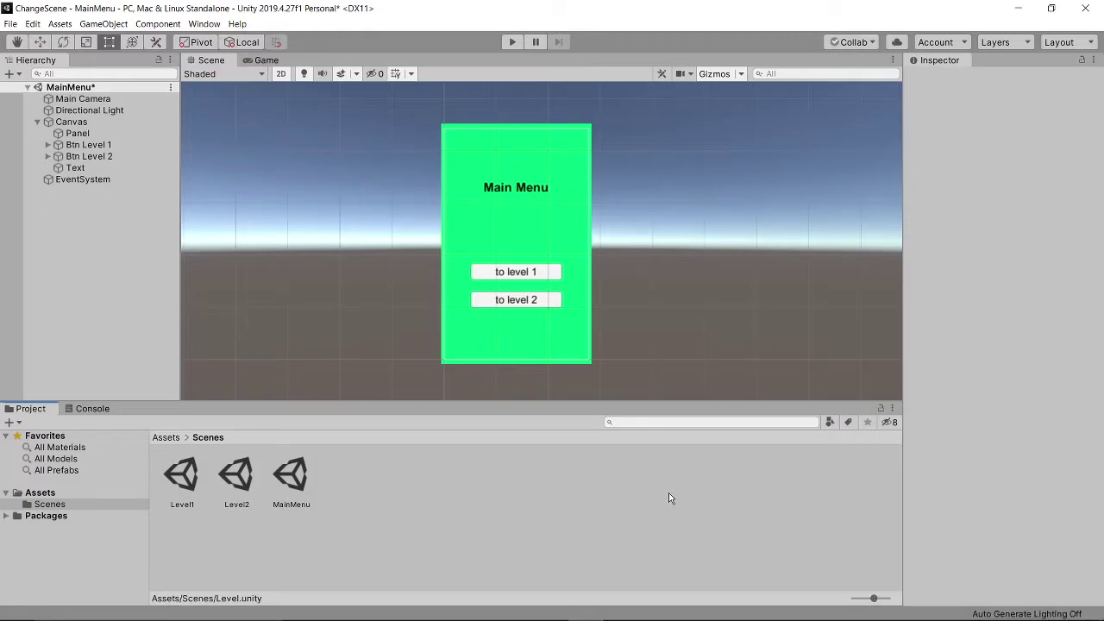
Step: Save the modified MainMenu scene and inspect its to level 1 and to level 2 buttons
left_click(295, 490)
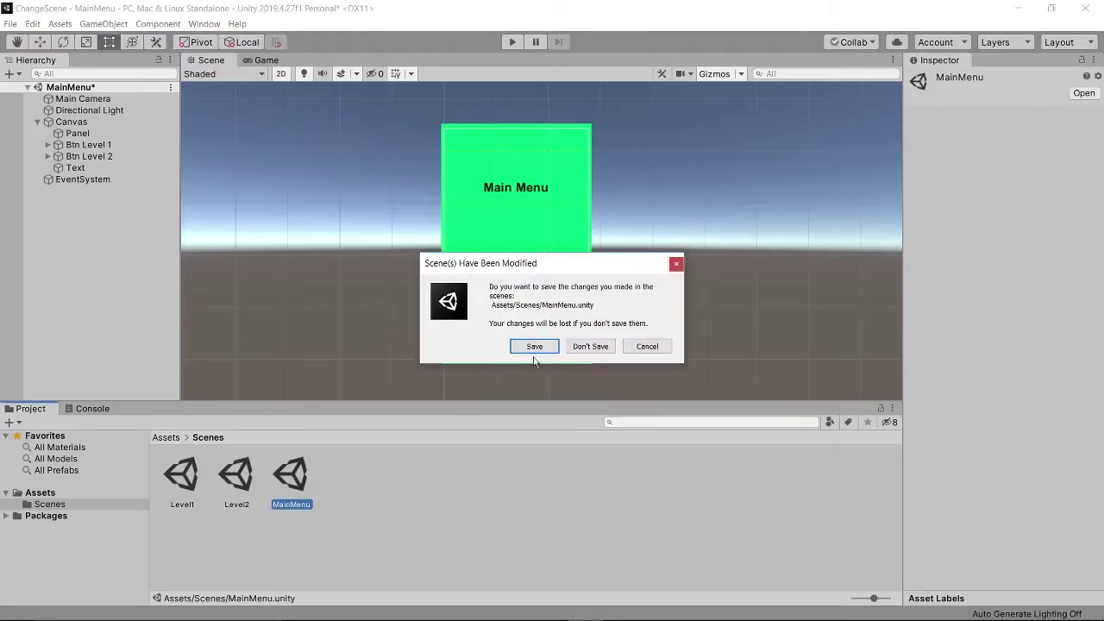
left_click(533, 346)
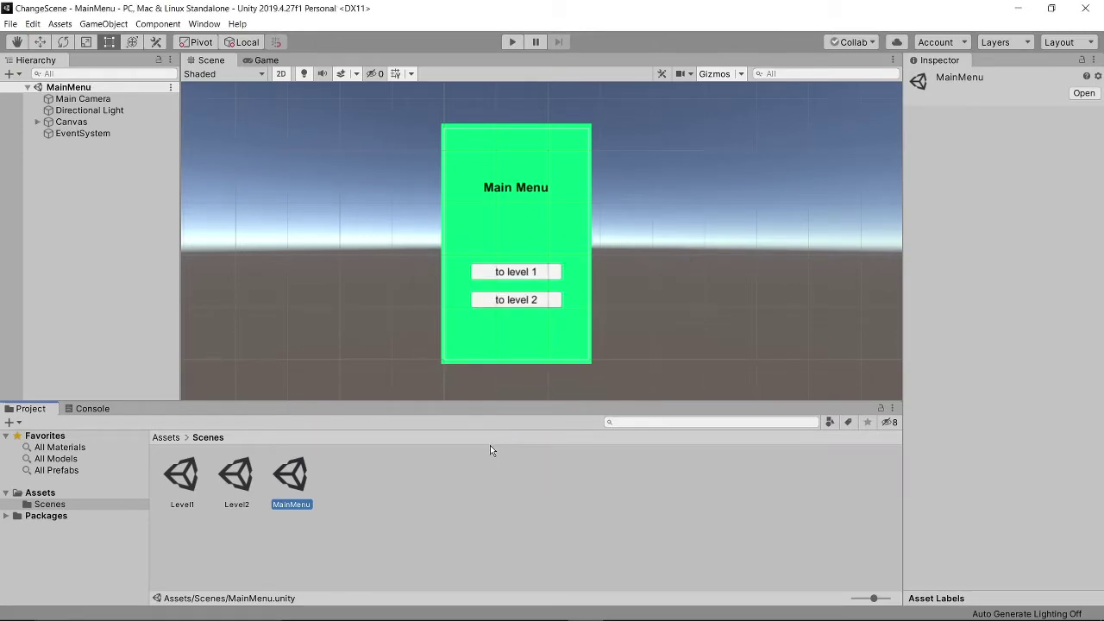
left_click(502, 275)
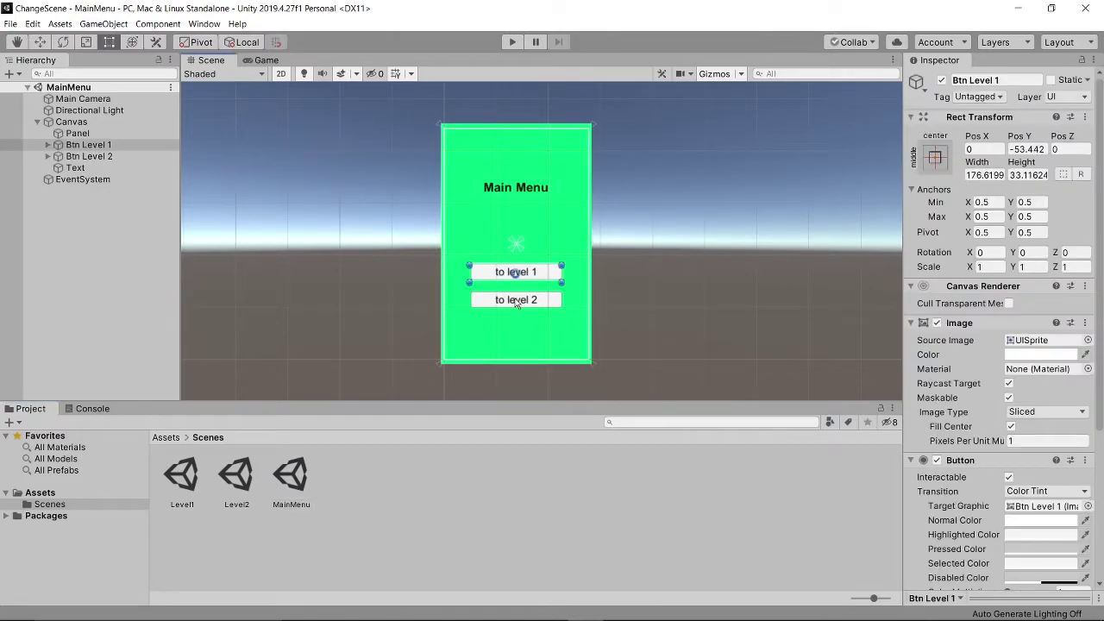
left_click(516, 302)
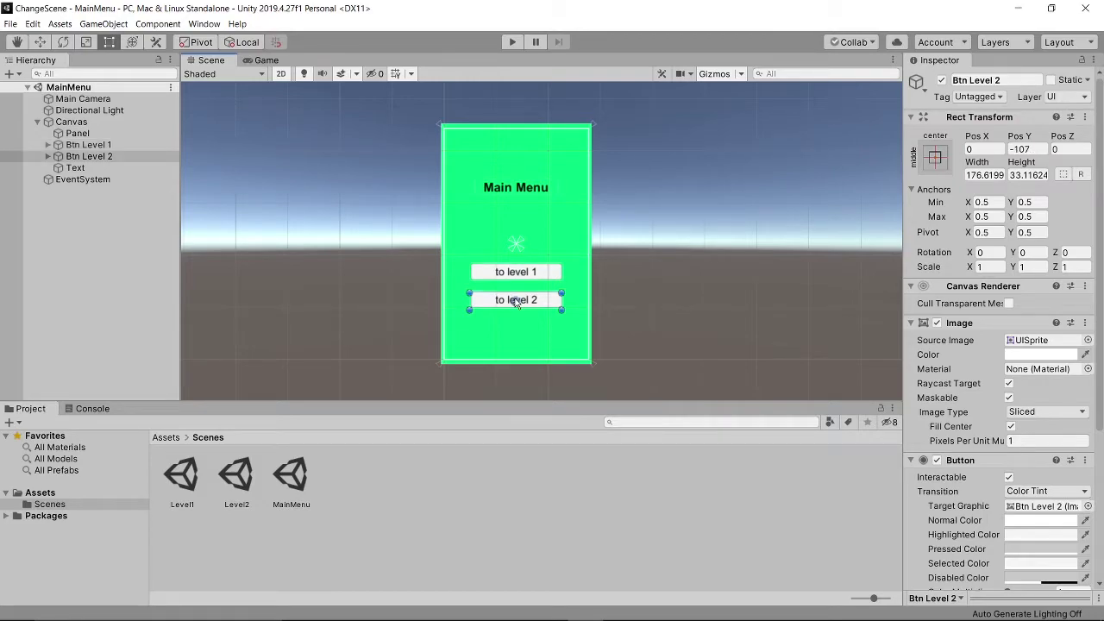
Step: Open the Level1 scene and inspect its orange panel and Main Menu button
double_click(195, 481)
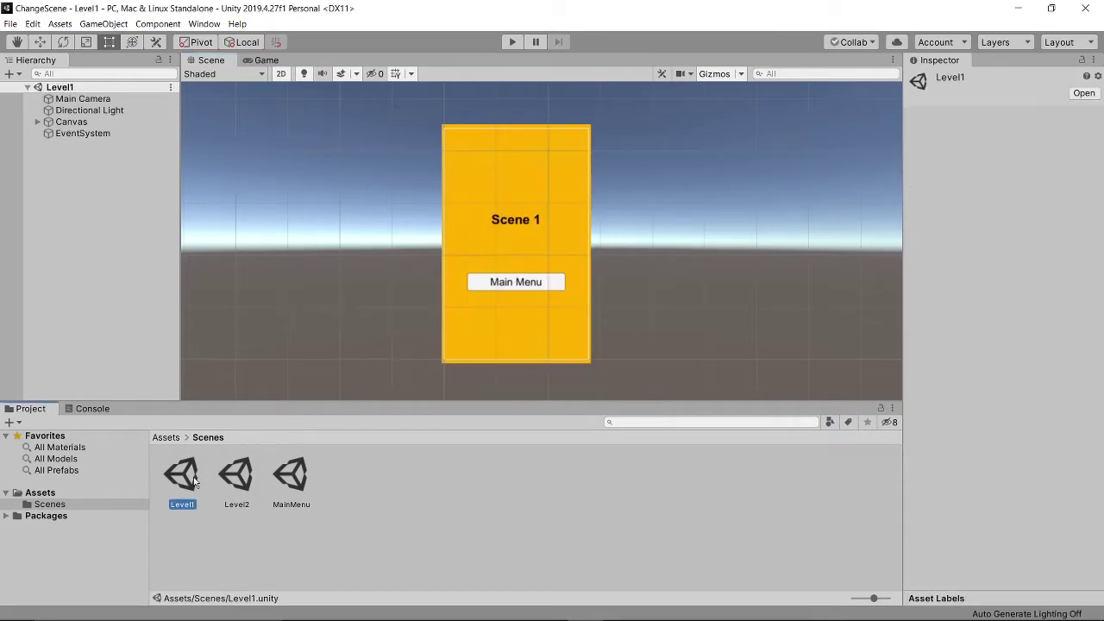
left_click(477, 258)
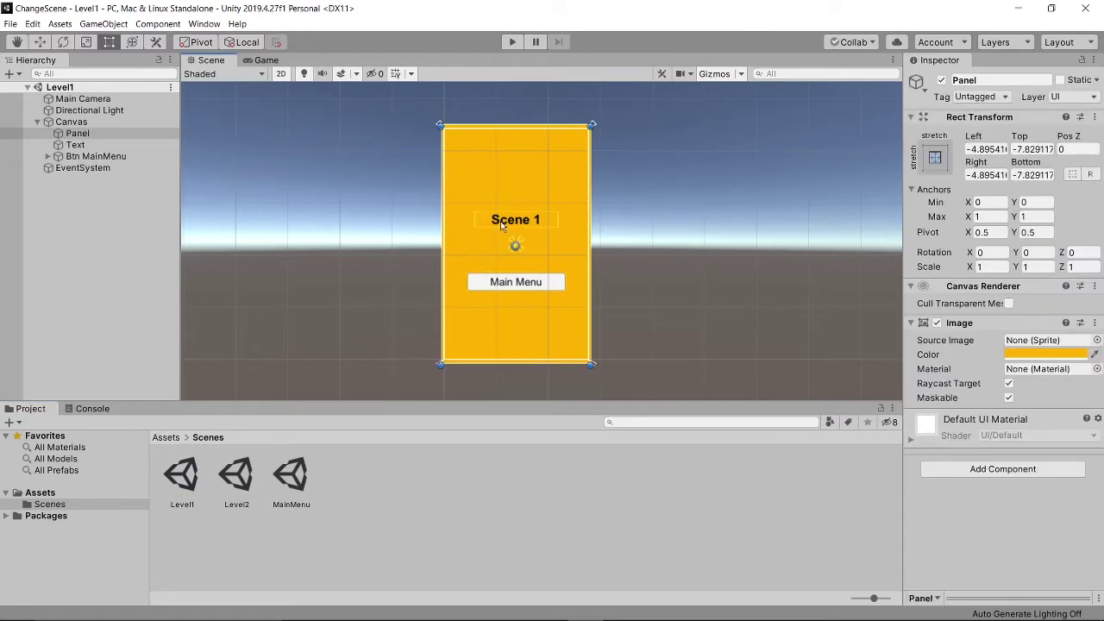
left_click(554, 285)
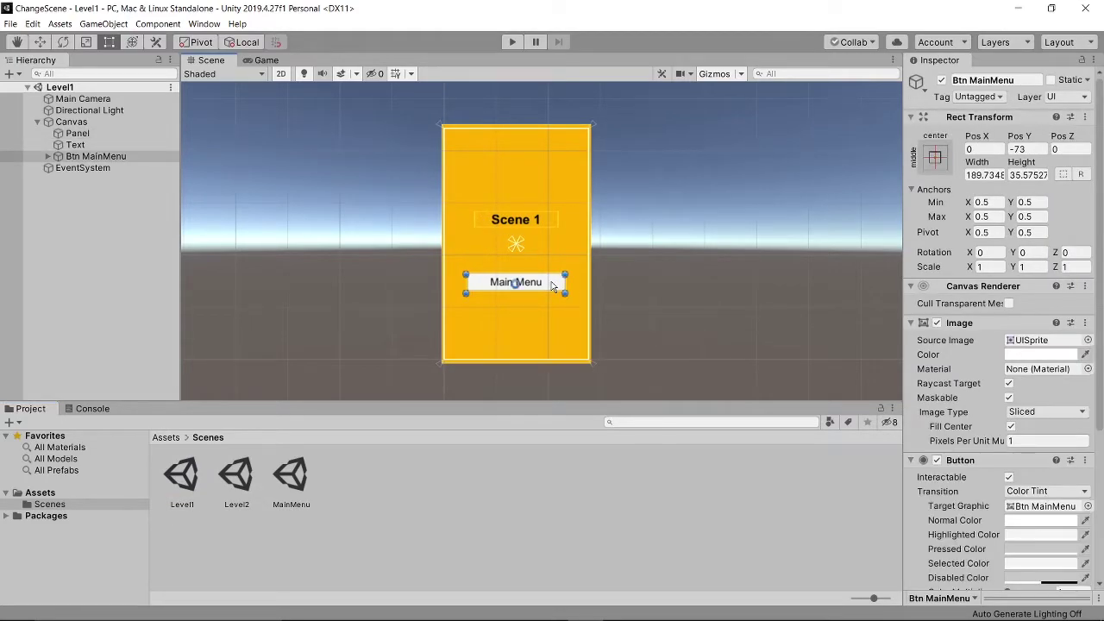
Step: Open the Level2 scene and inspect its blue panel and Main Menu button
double_click(245, 490)
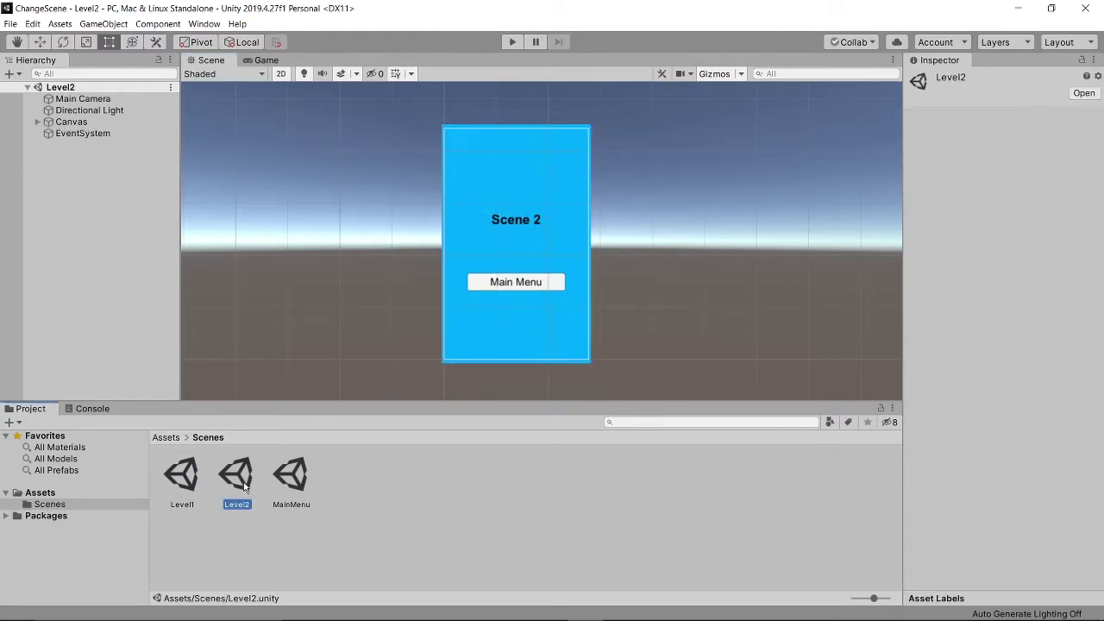
left_click(586, 282)
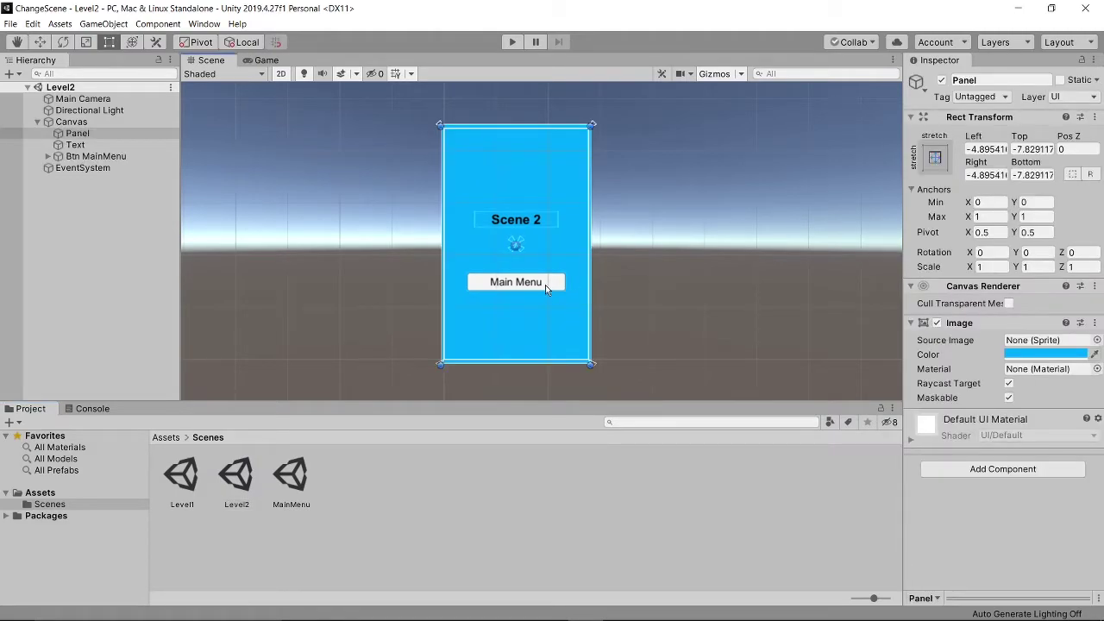
left_click(545, 288)
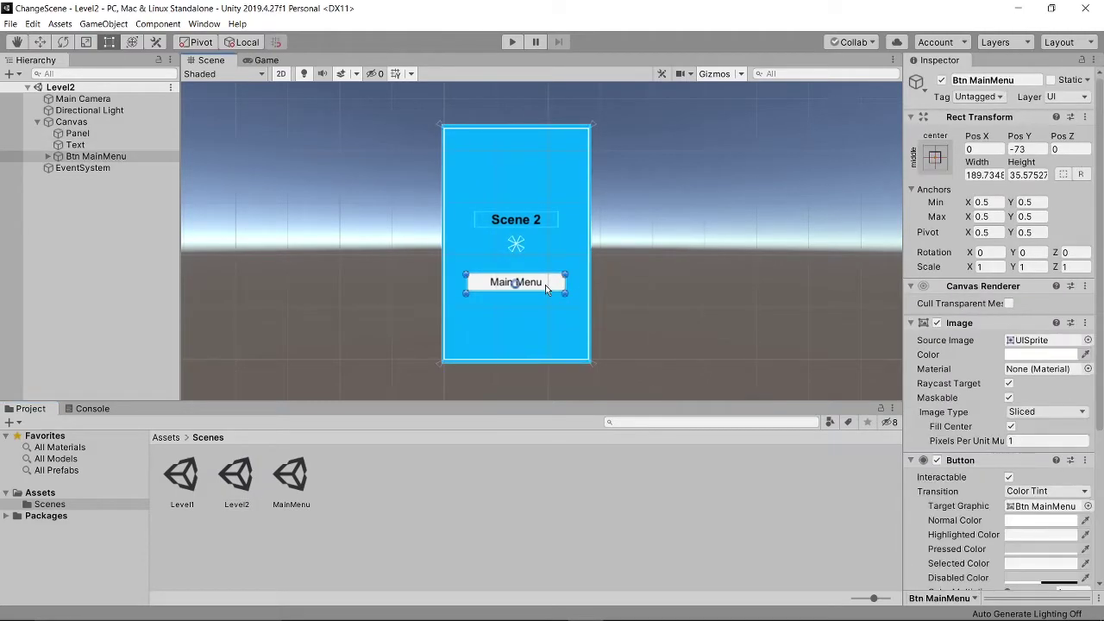
left_click(694, 308)
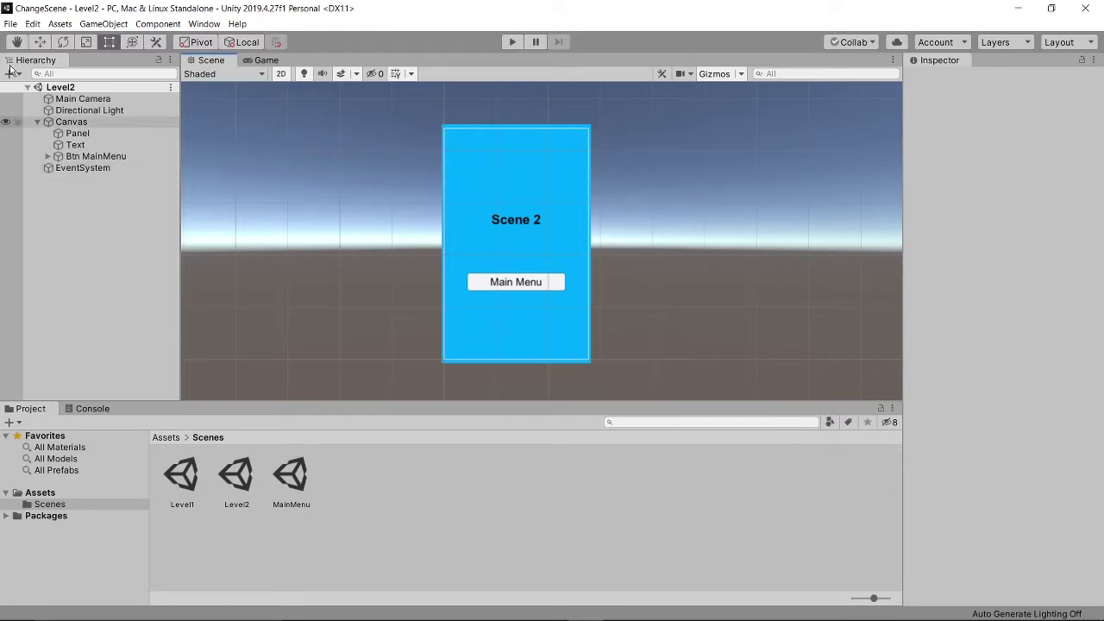
left_click(10, 23)
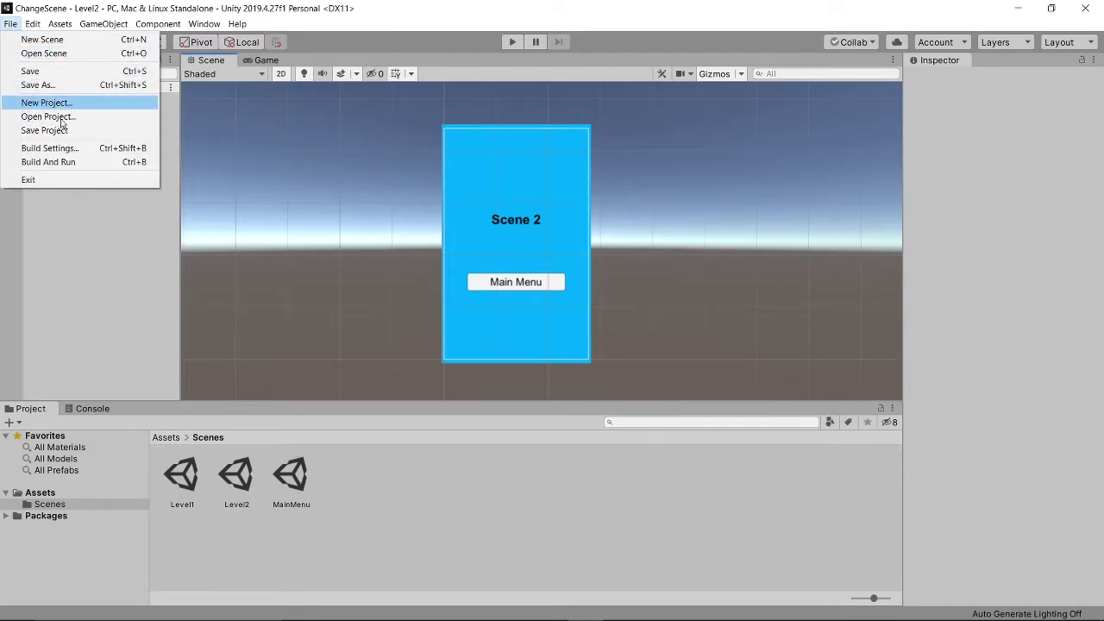
Step: Add the Level1, Level2 and MainMenu scenes to Scenes In Build
left_click(50, 148)
mouse_move(647, 90)
left_mouse_down()
mouse_move(339, 63)
mouse_move(472, 86)
left_mouse_up()
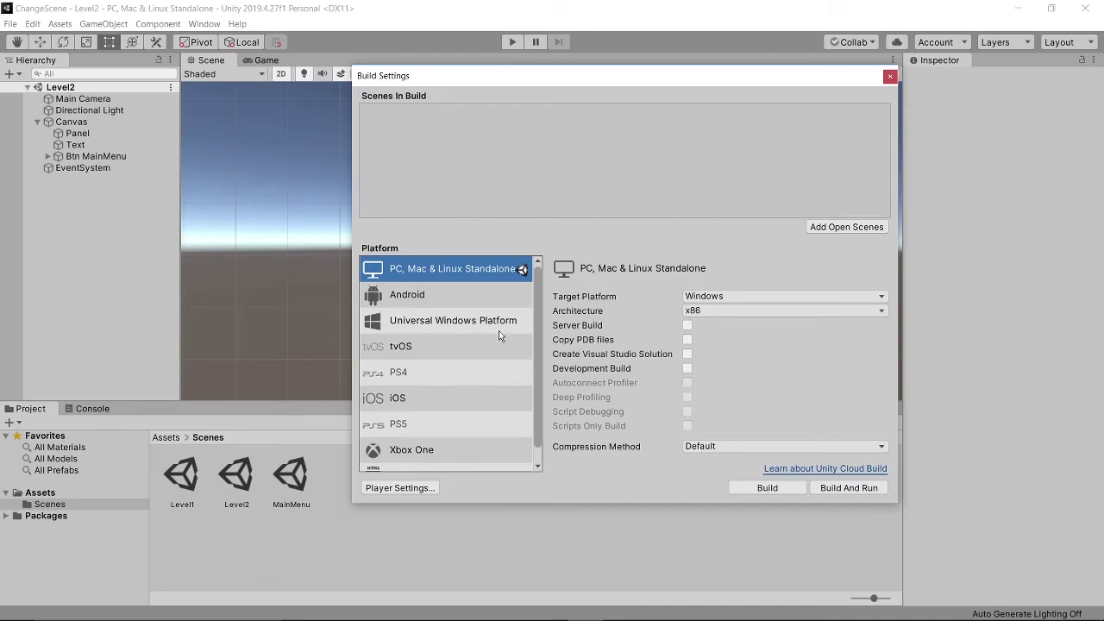
left_click(184, 497)
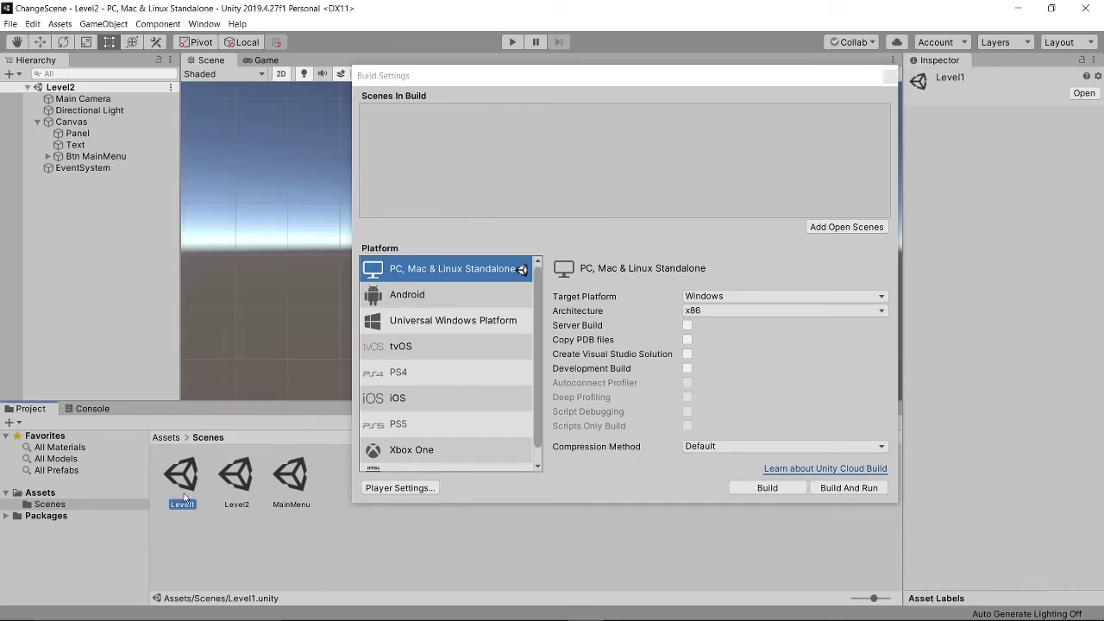
left_click(286, 480, "shift")
left_click_drag(181, 483, 485, 167)
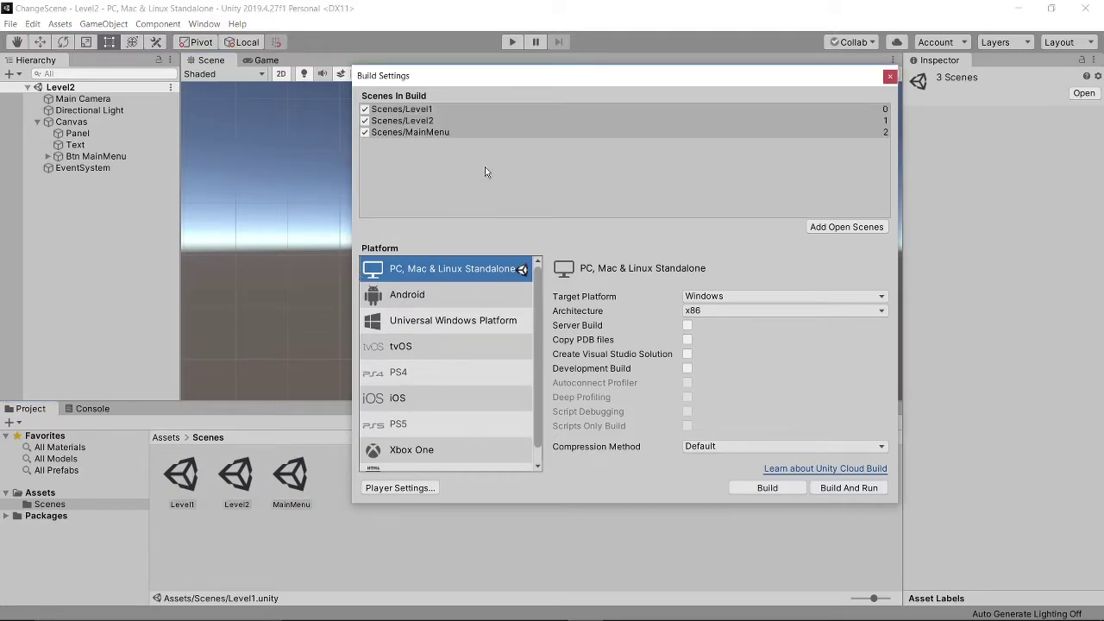
Step: Move MainMenu to index 0 in the build order and close Build Settings
left_click(503, 110)
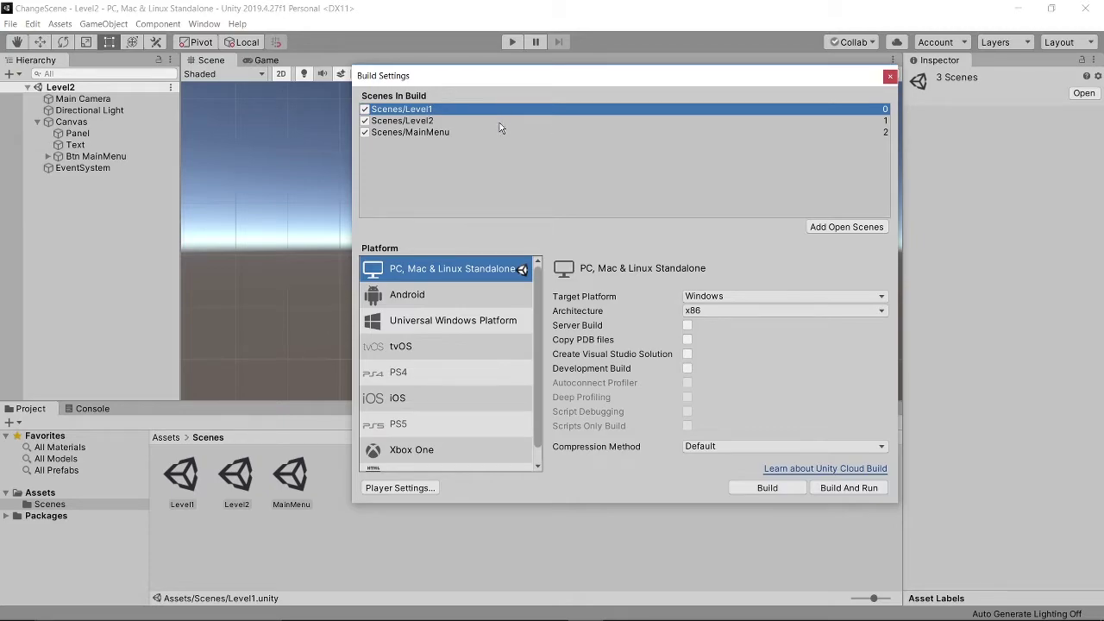
left_click(499, 133)
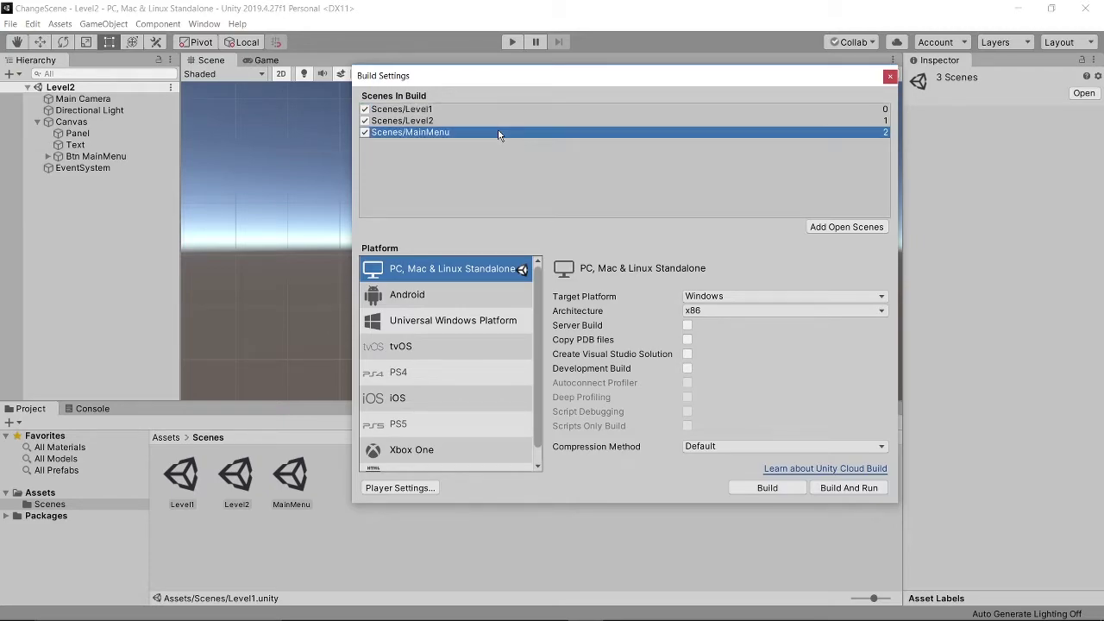
left_click_drag(499, 135, 498, 109)
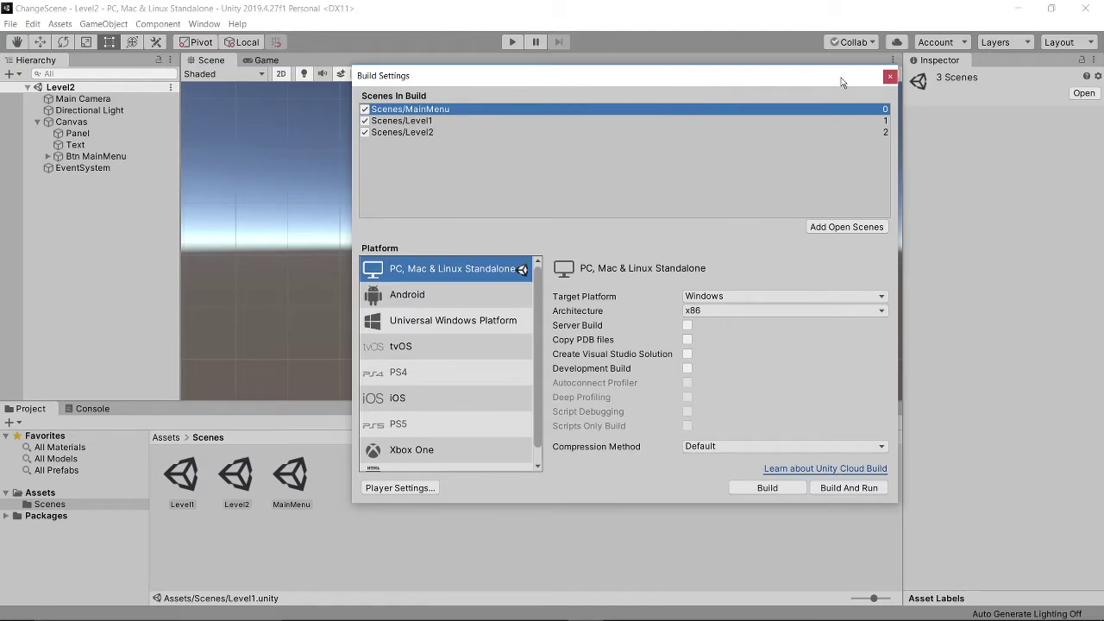
left_click(890, 76)
Step: Open the MainMenu scene and go to the Assets folder
left_click(373, 290)
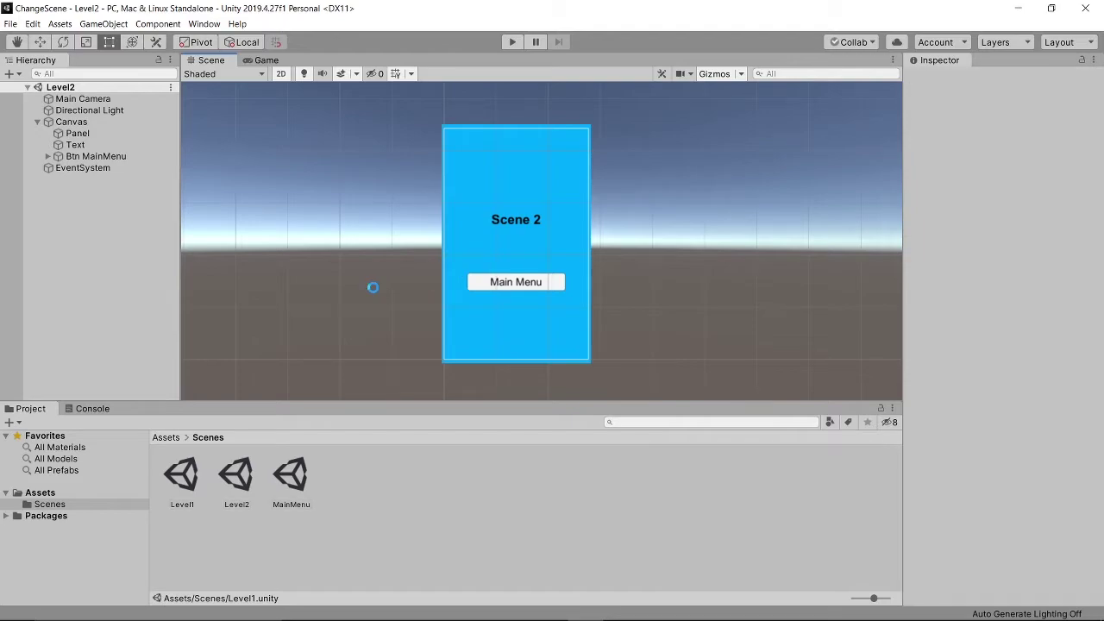
double_click(292, 478)
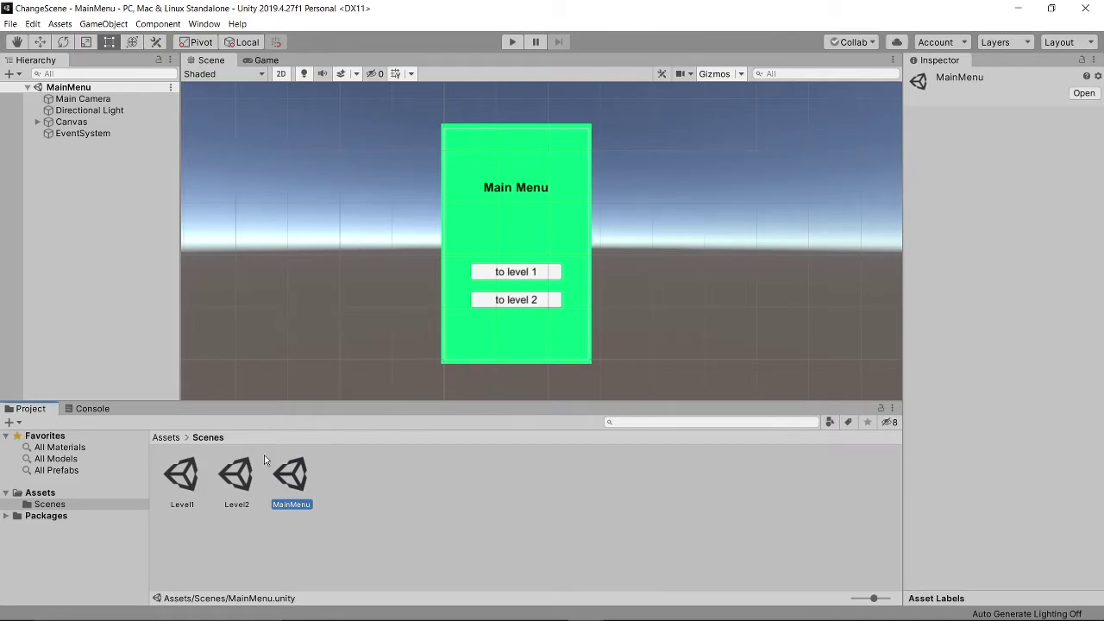
left_click(176, 437)
Step: Create a C# script named LevelManager in Assets and open it in Visual Studio
right_click(306, 488)
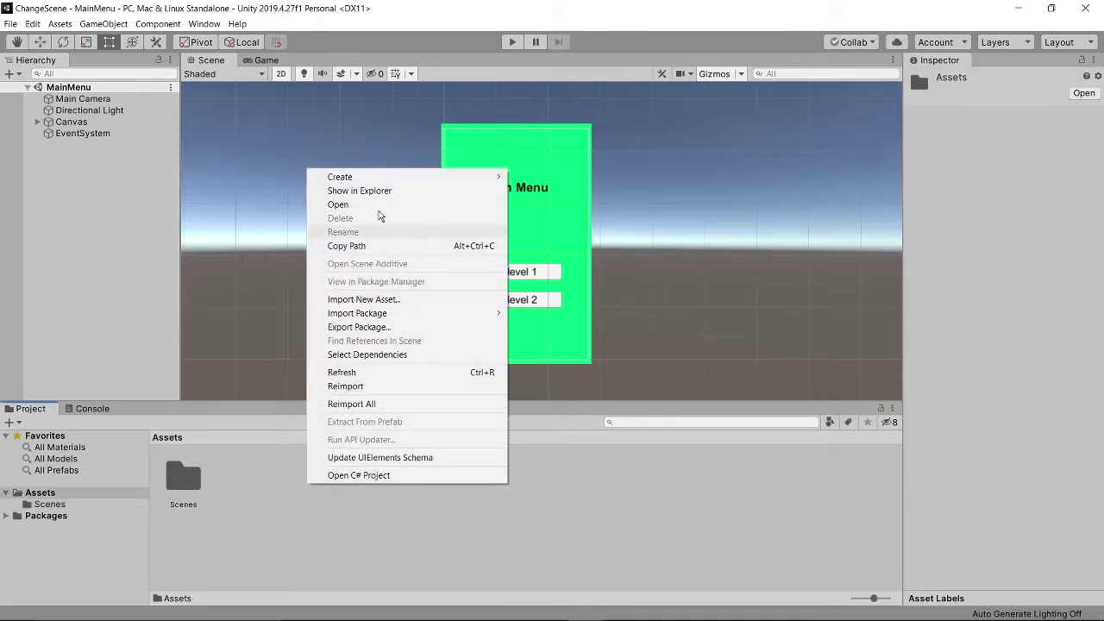
mouse_move(345, 175)
left_click(190, 158)
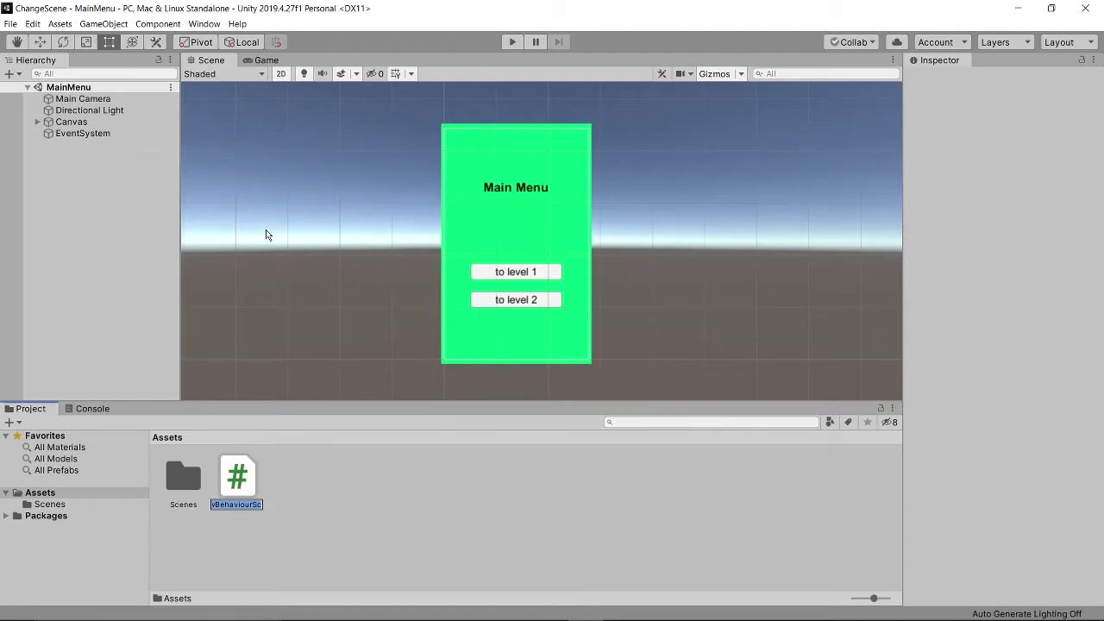
type("LevelManager")
key("Return")
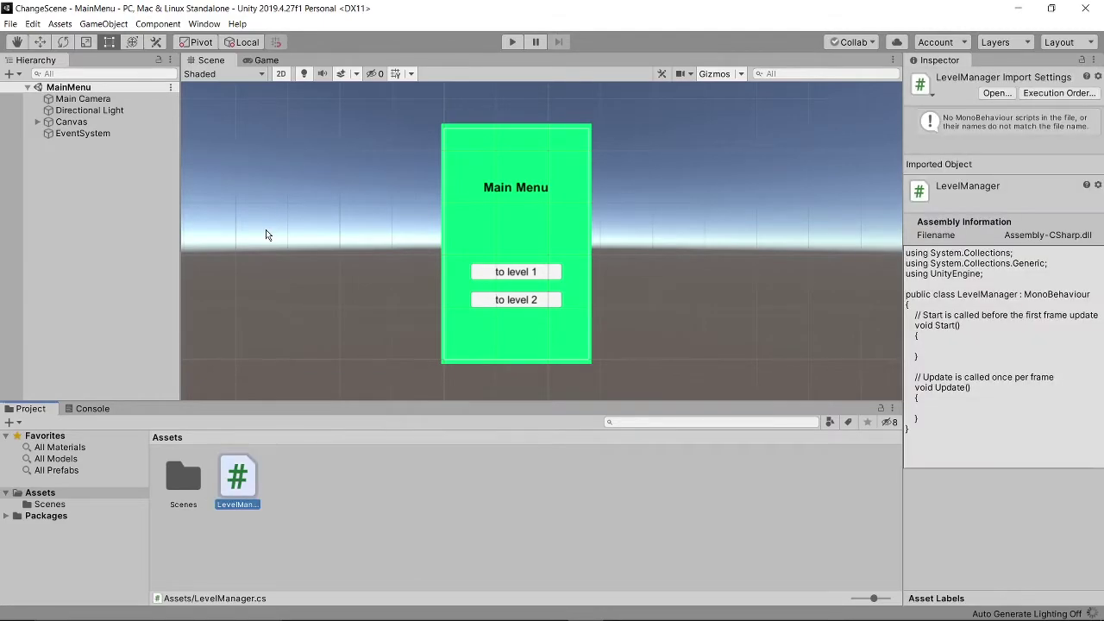
double_click(252, 461)
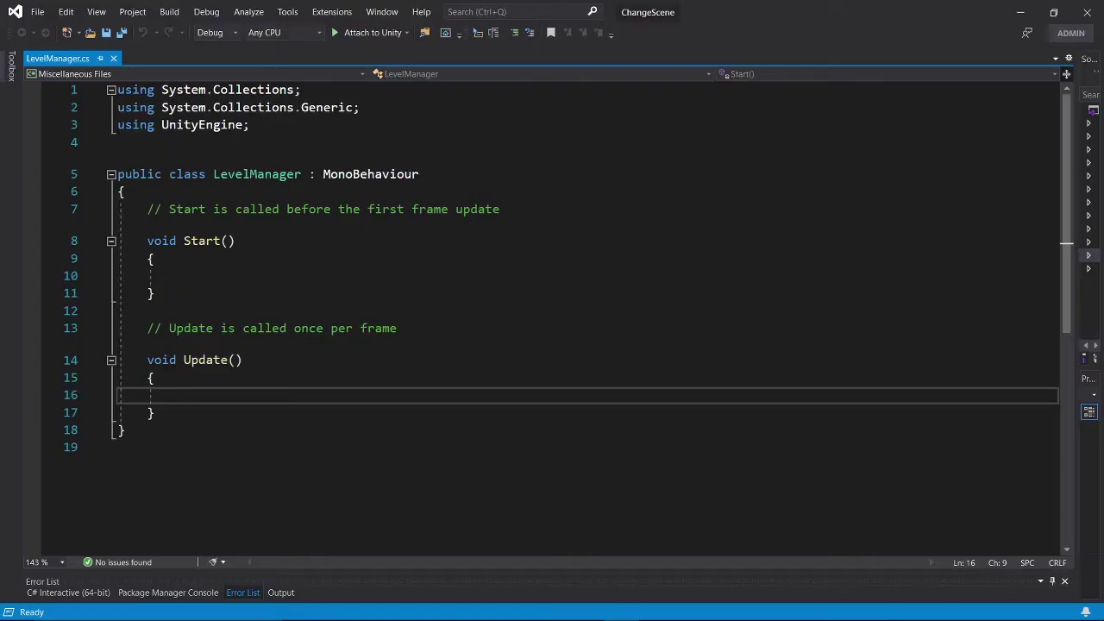
Step: Add a 'using UnityEngine.SceneManagement;' line after the existing using lines
left_click(274, 126)
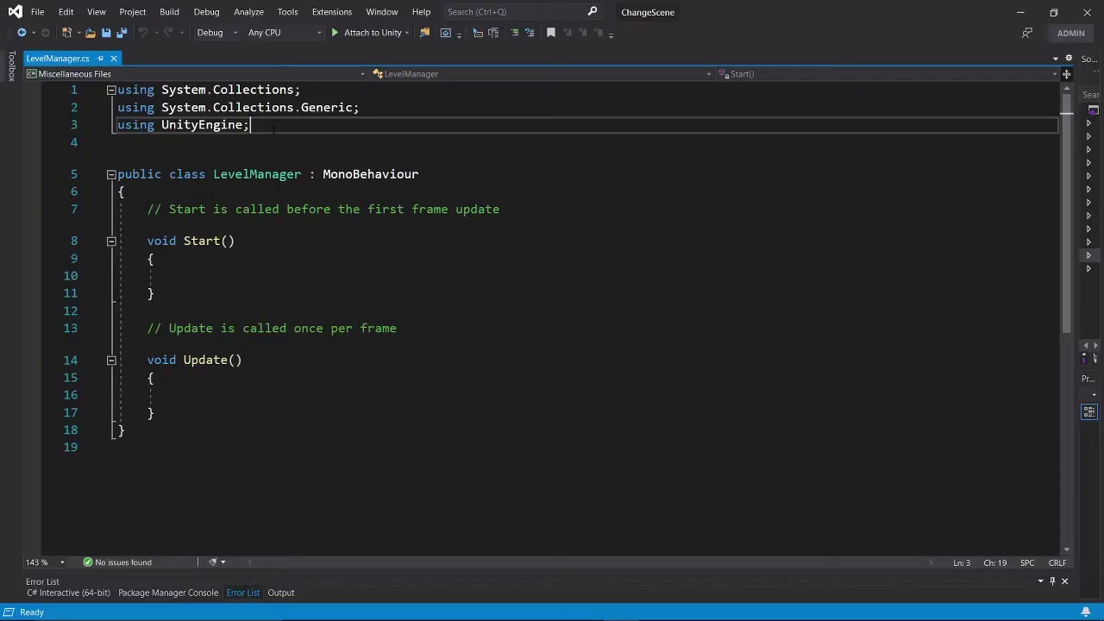
key("Return")
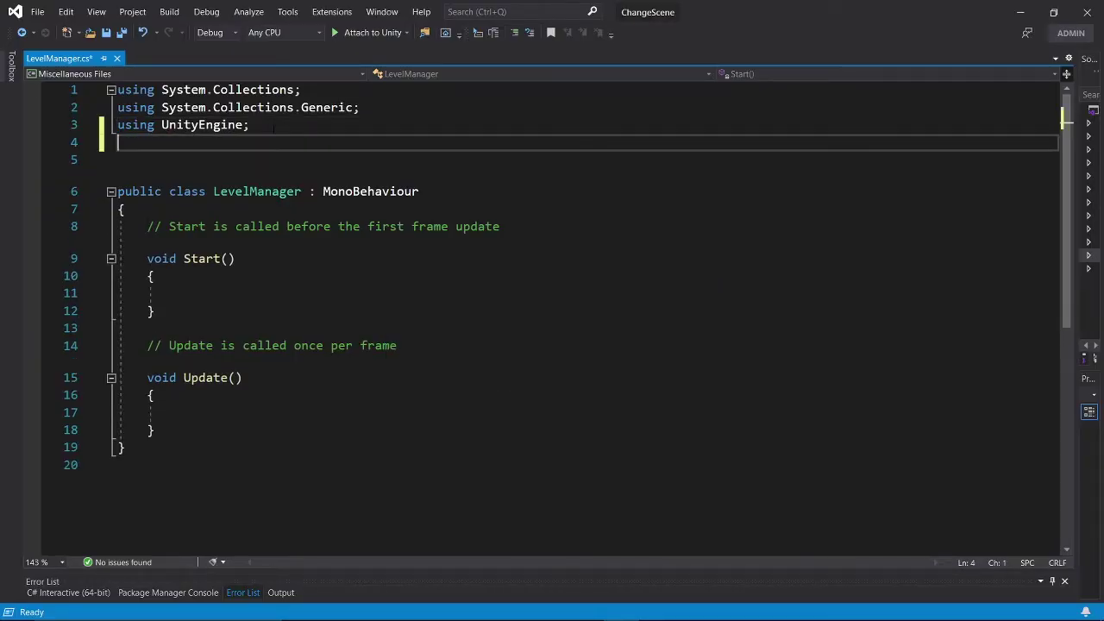
type("using Unity")
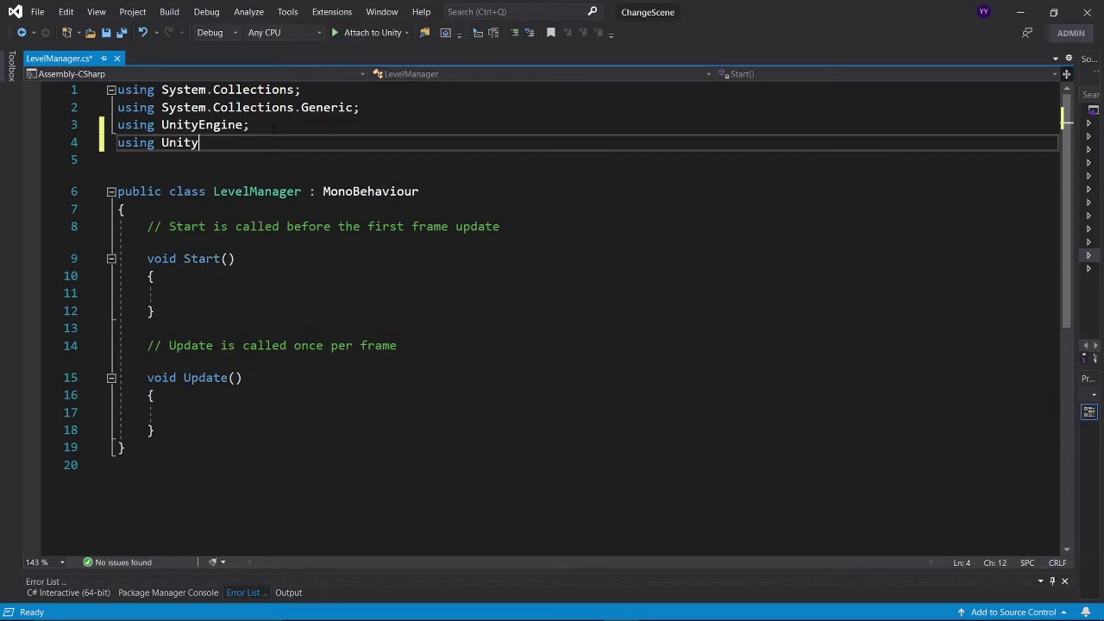
type("Engine.SceneMan")
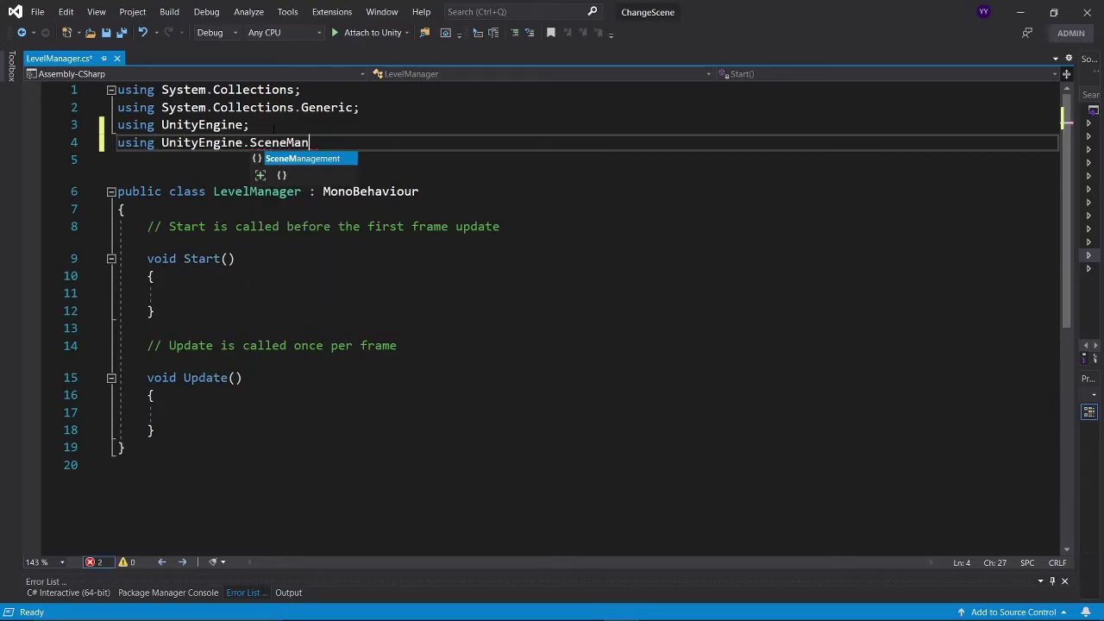
key("Tab")
type(";")
Step: Replace Start and Update with public void LoadToScene(string sceneName) calling SceneManager.LoadScene(sceneName)
left_click_drag(155, 429, 127, 230)
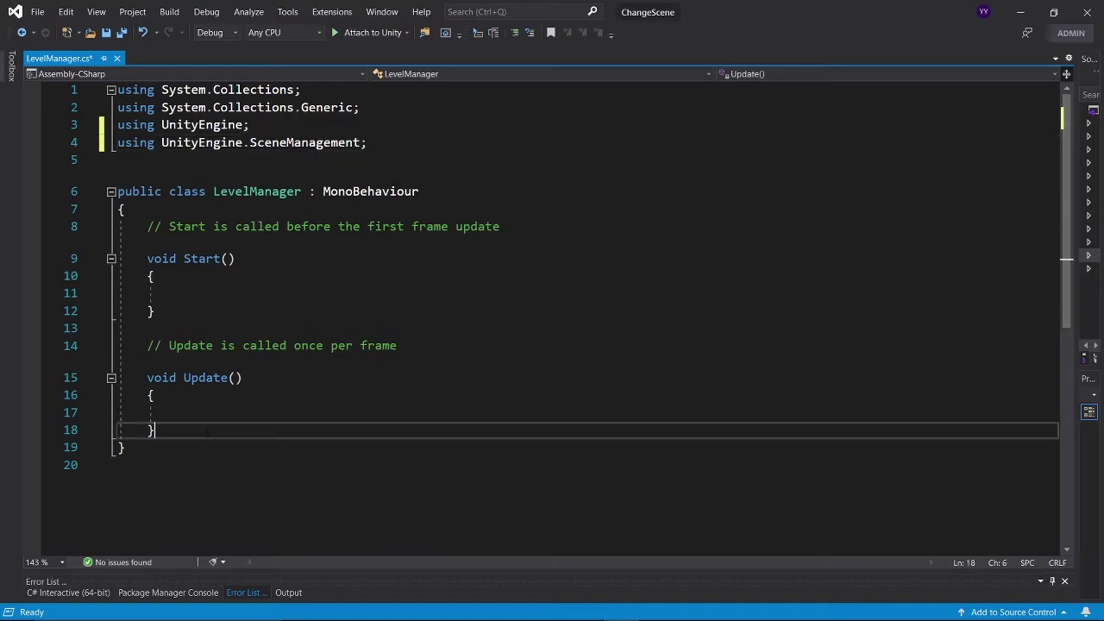
key("Delete")
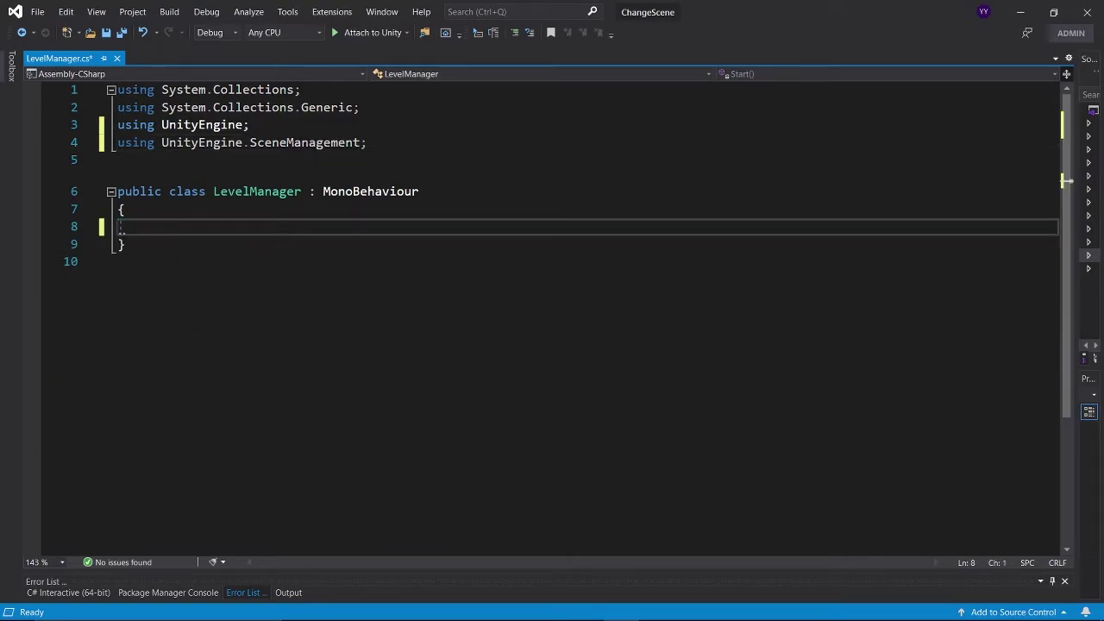
key("Tab")
type("public void")
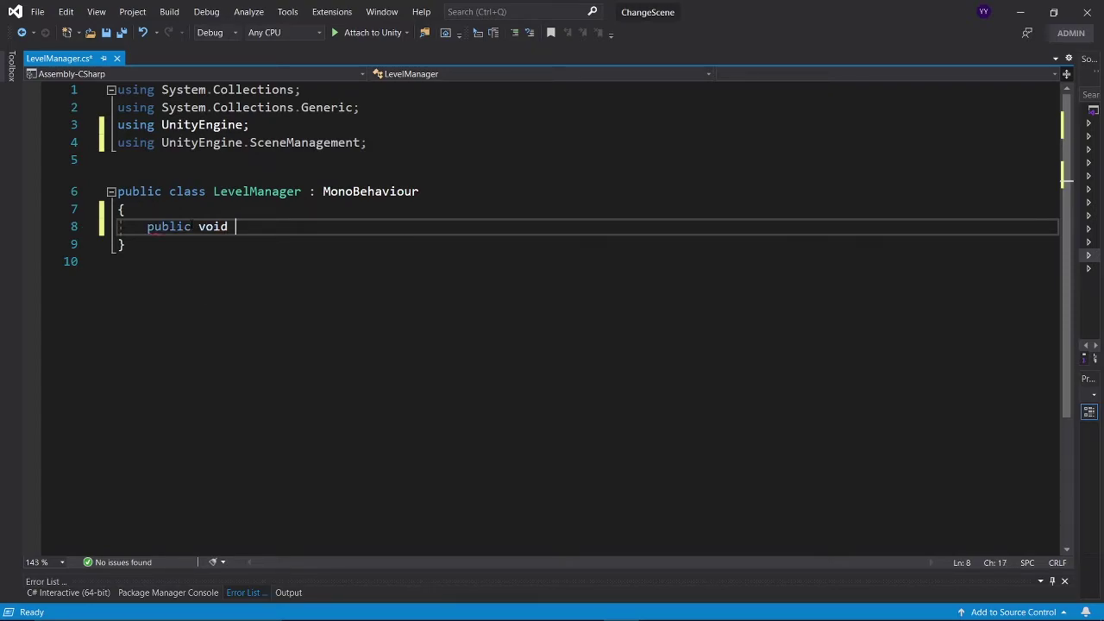
type(" LoadToScene(strin")
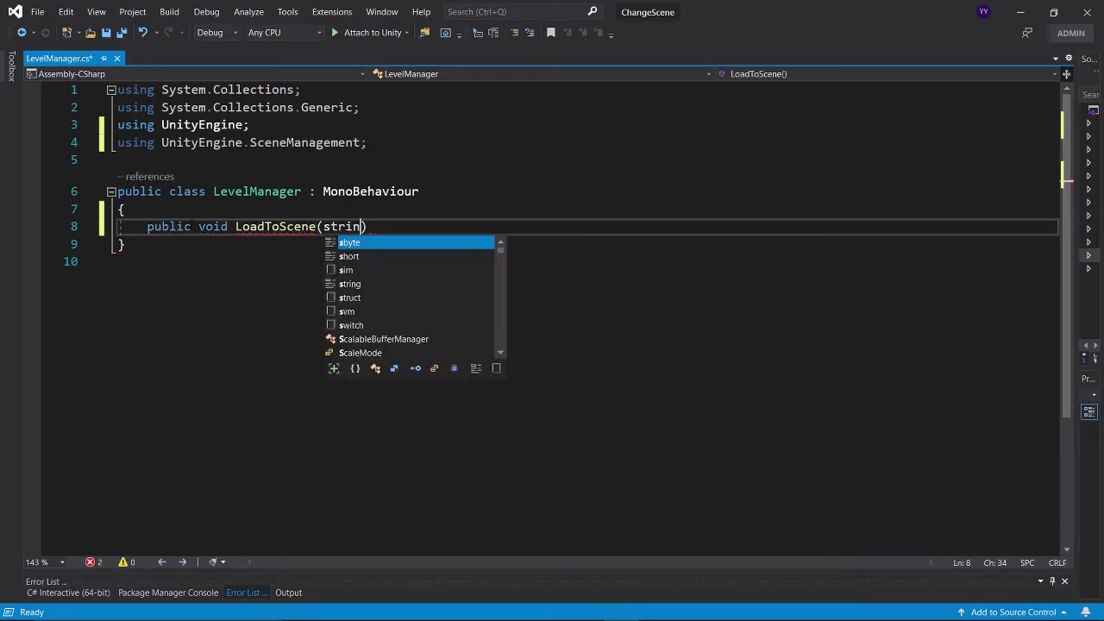
type("g sceneName")
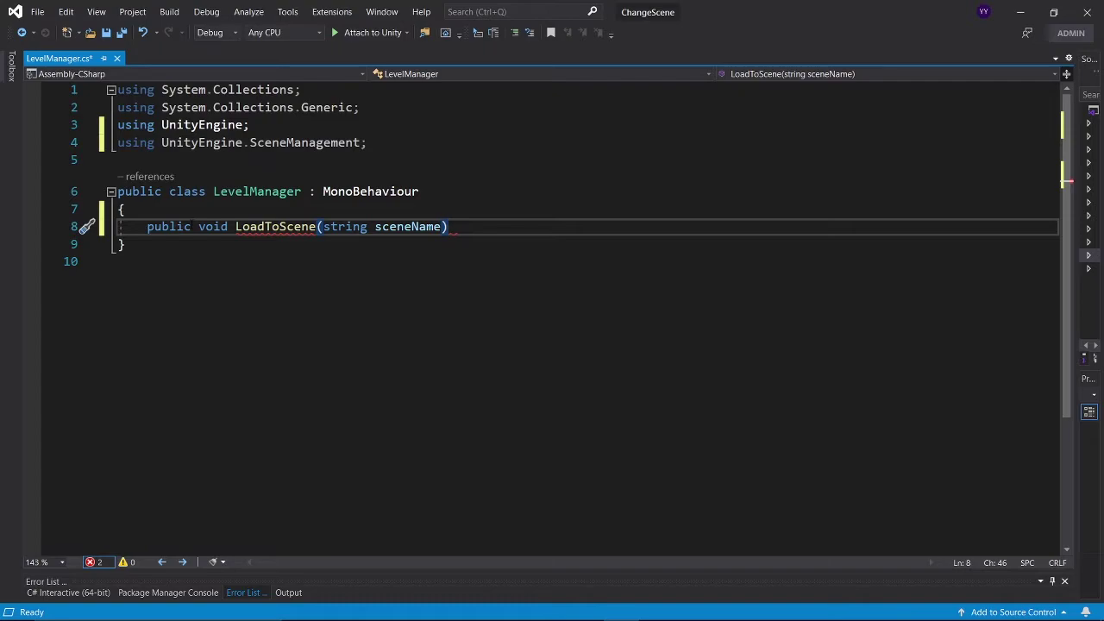
type(") {")
key("Return")
type("Scen")
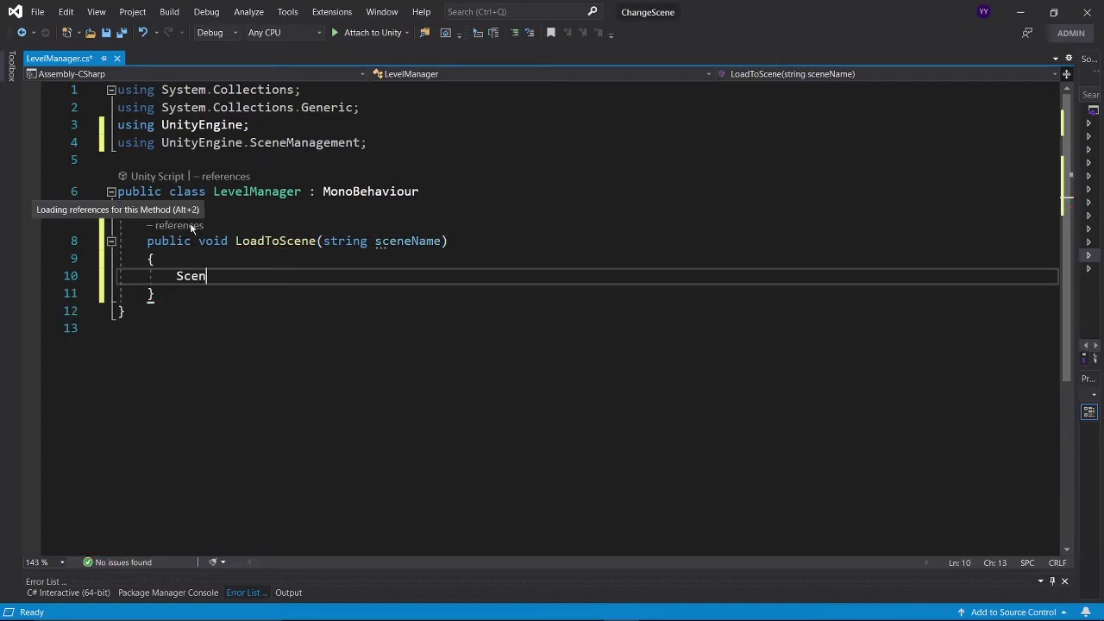
type("eManager.LoadScene")
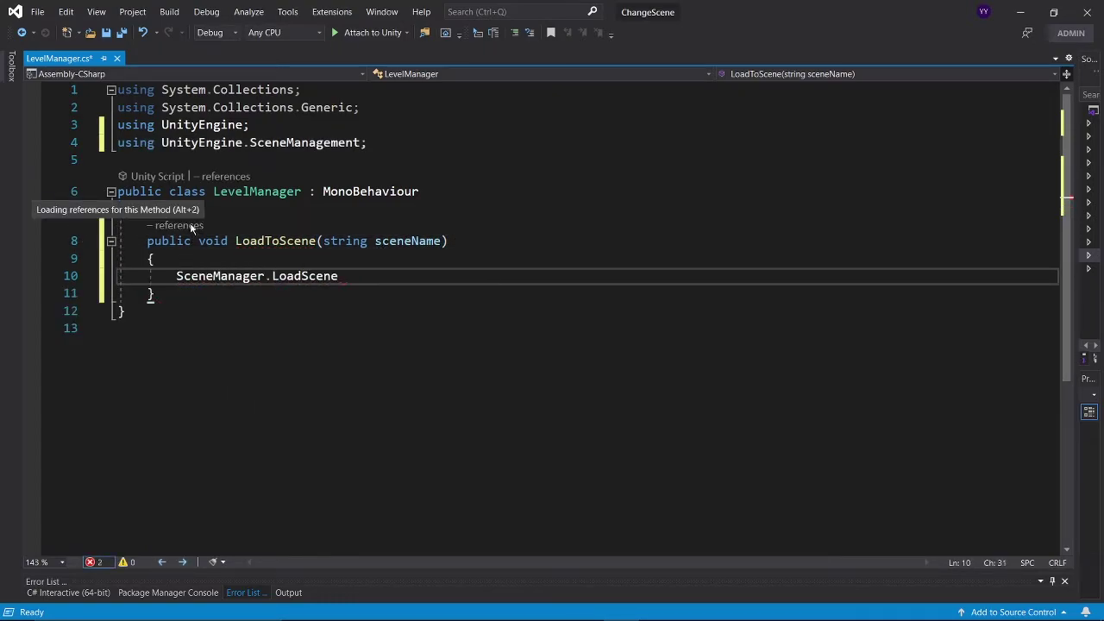
type("(sceneName);")
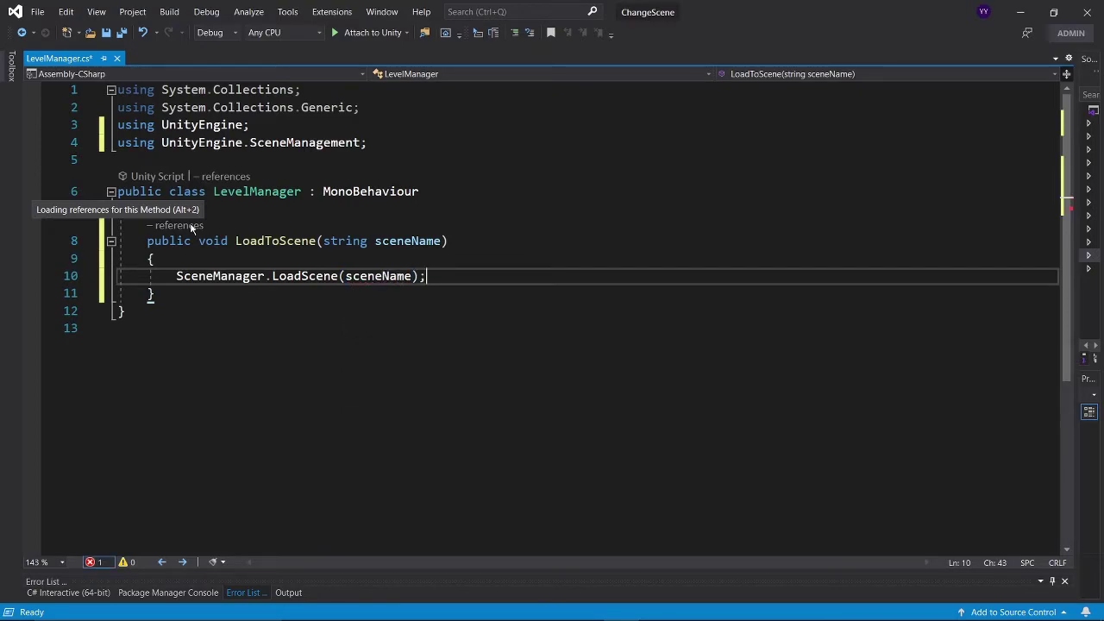
Step: Save the LevelManager script and attach it to the Canvas in Unity
left_click(494, 324)
key("ctrl+s")
key("alt+Tab")
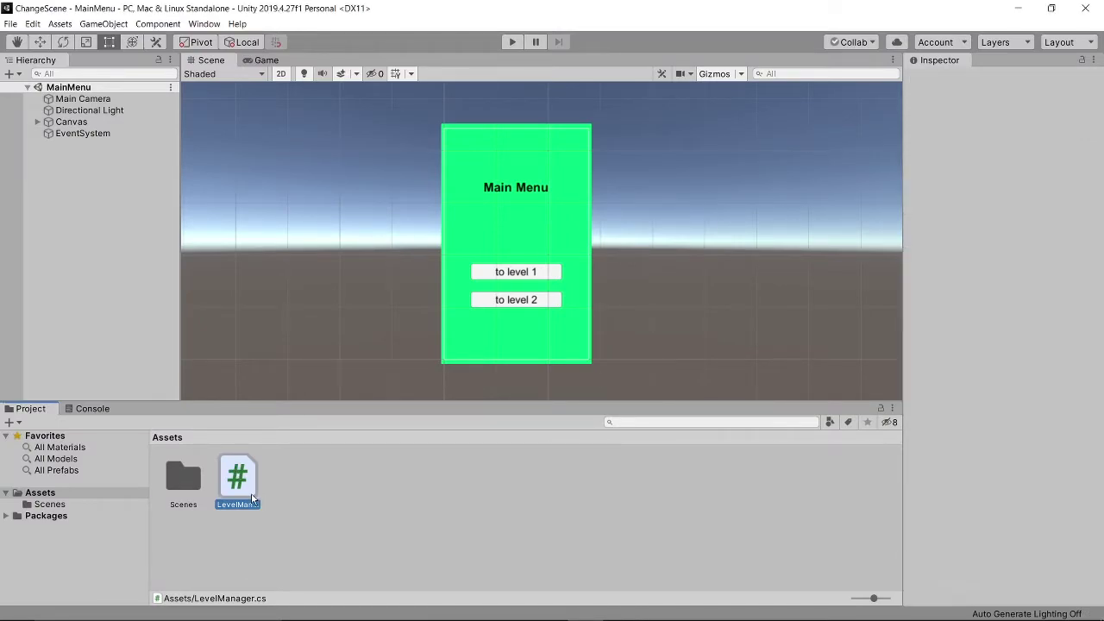
left_click_drag(250, 483, 81, 125)
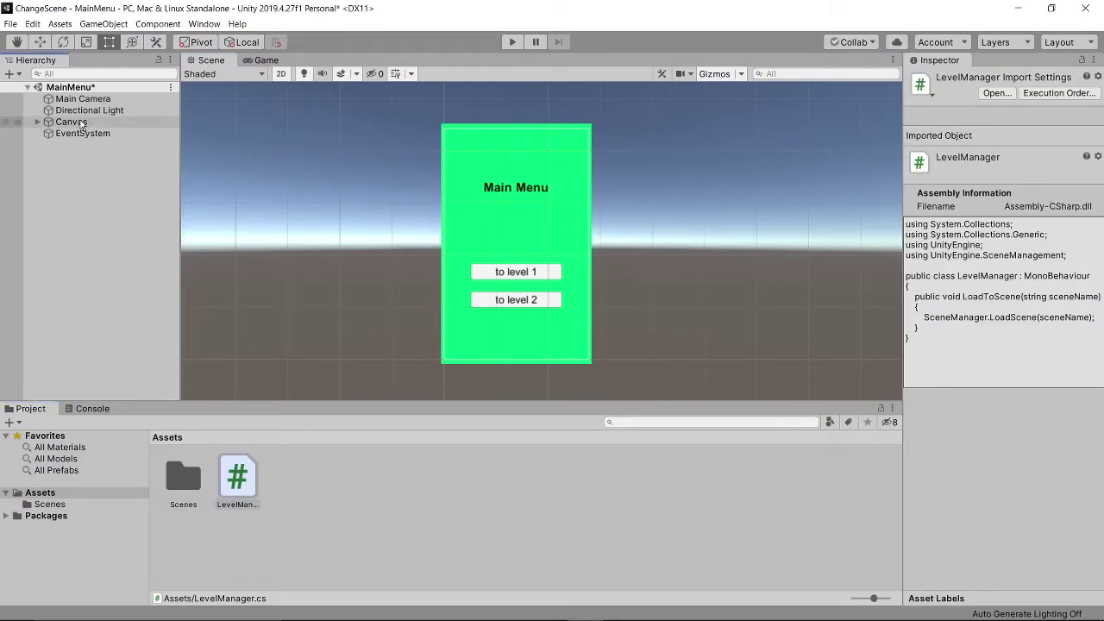
Step: Add an On Click entry to Btn Level 1 with the Canvas as its target
left_click(37, 122)
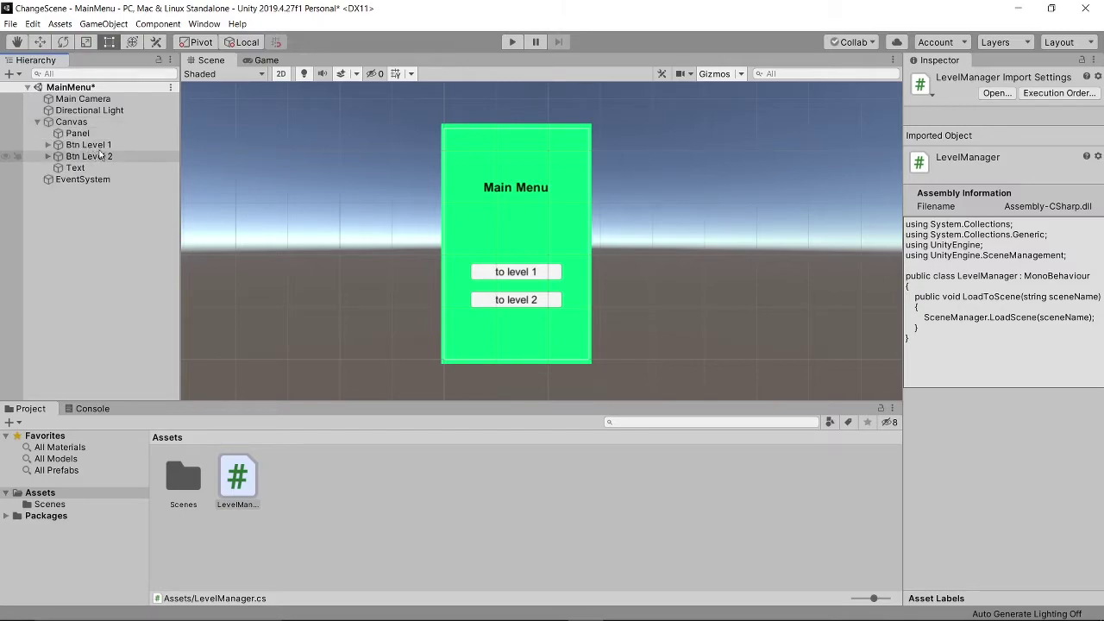
left_click(86, 145)
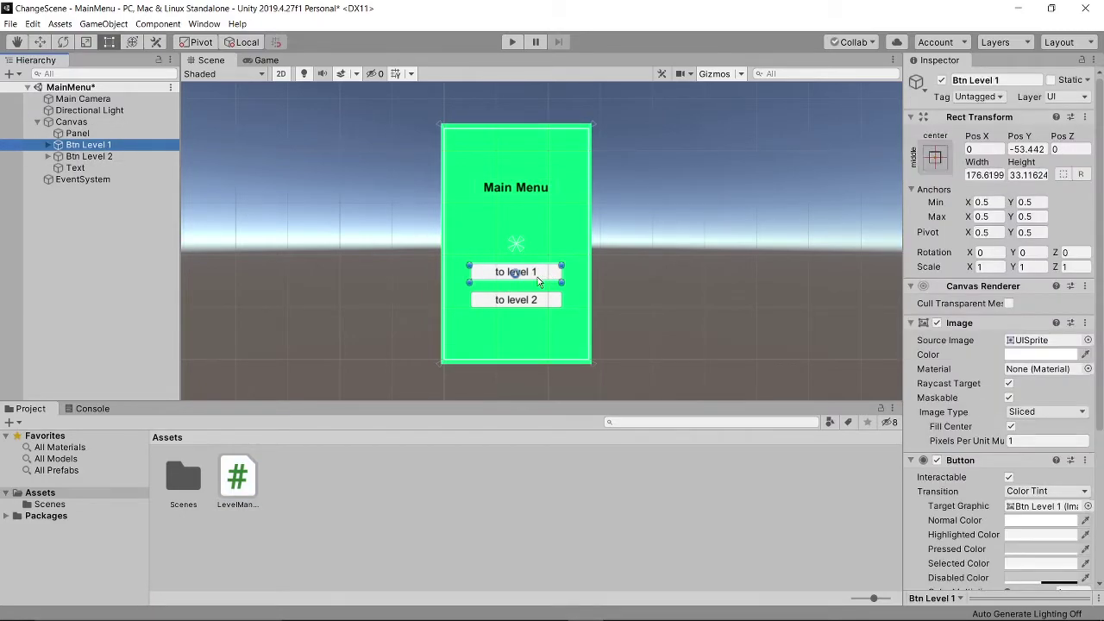
scroll(970, 474, "down", 5)
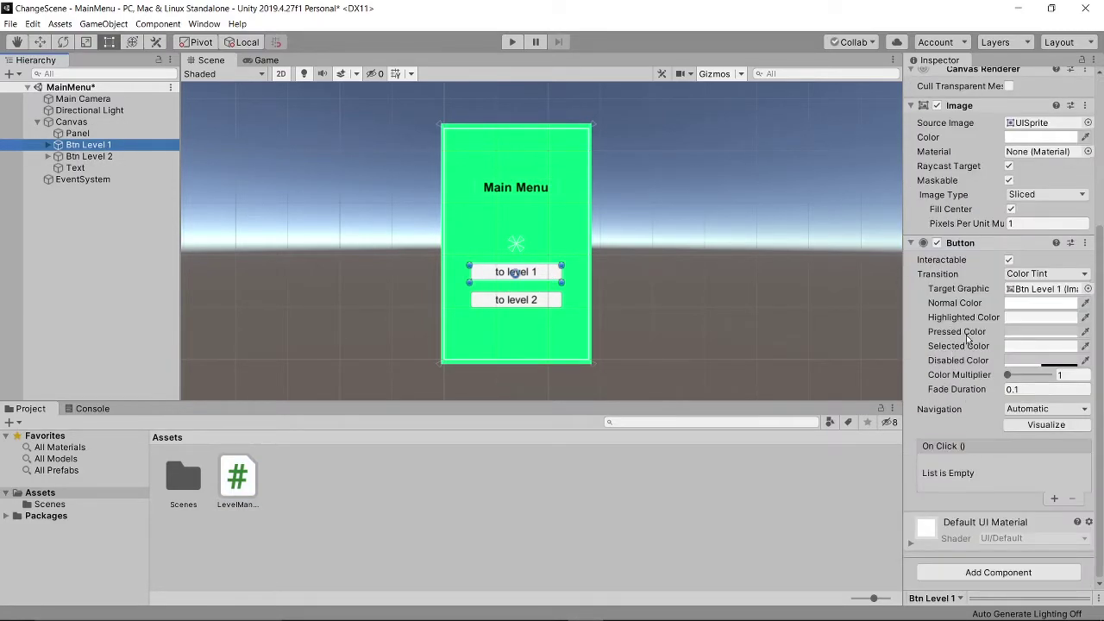
left_click(1055, 500)
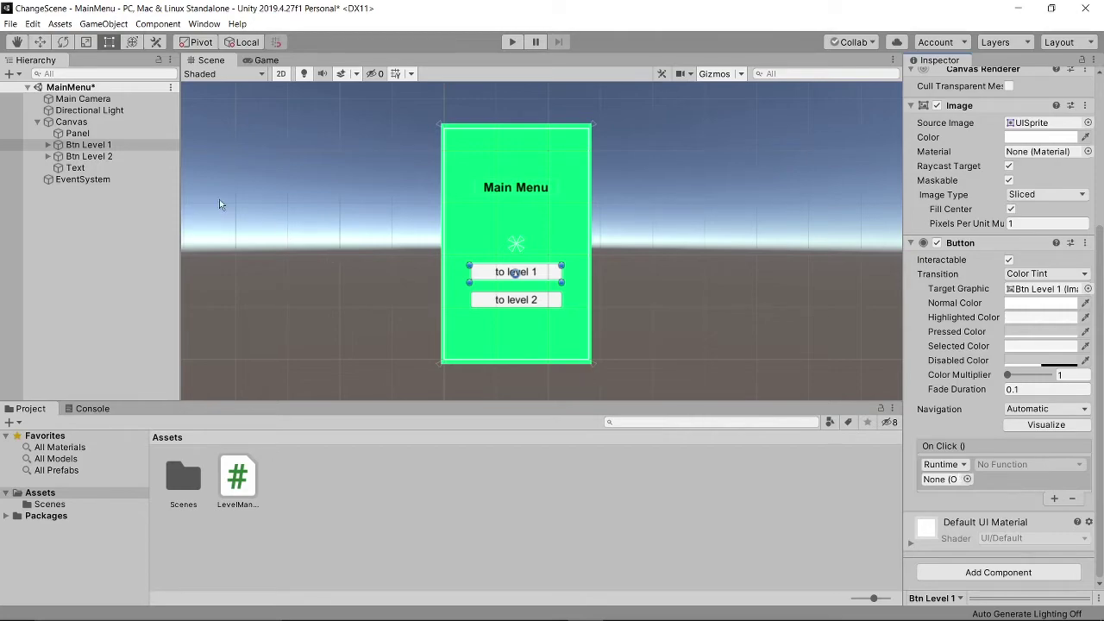
mouse_move(72, 122)
left_mouse_down()
mouse_move(388, 220)
mouse_move(959, 487)
left_mouse_up()
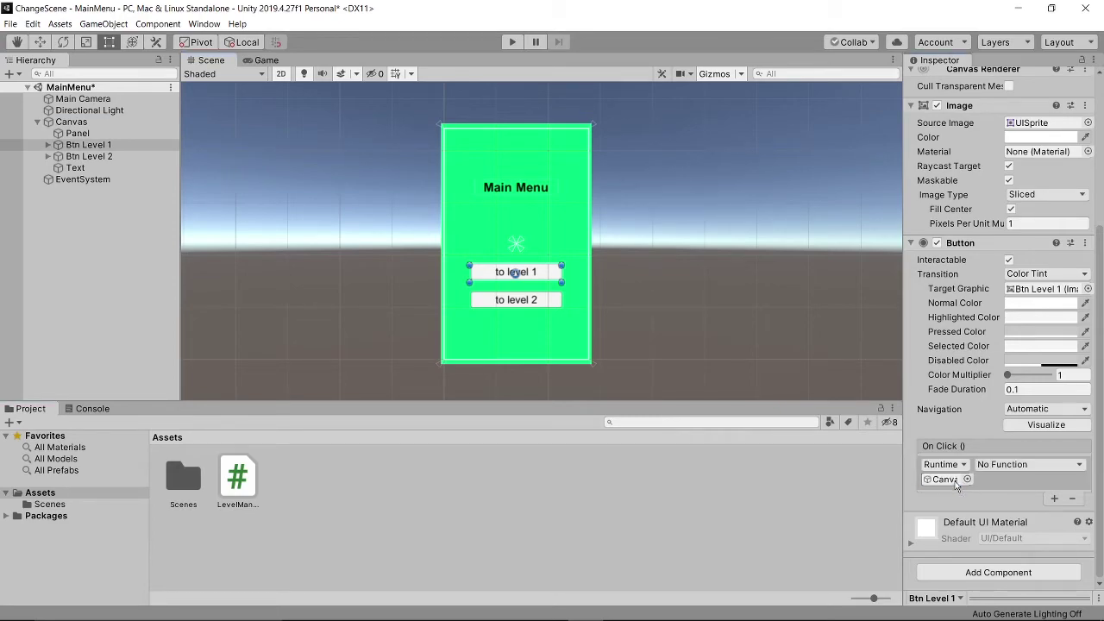
Step: Set the On Click function to LevelManager.LoadToScene with the argument Level1
left_click(1014, 466)
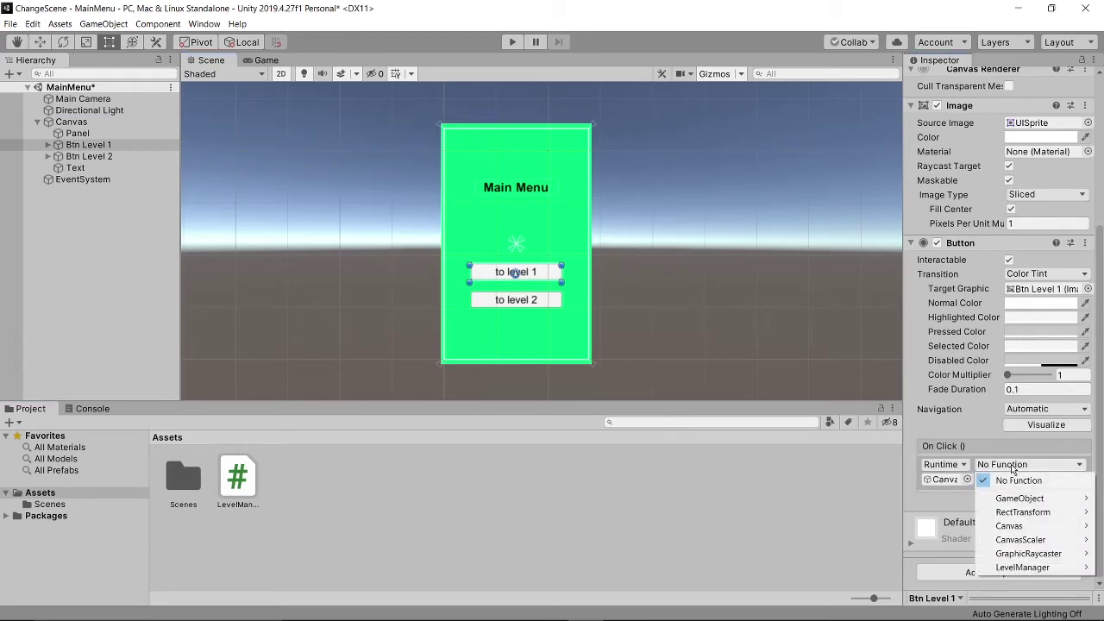
mouse_move(996, 569)
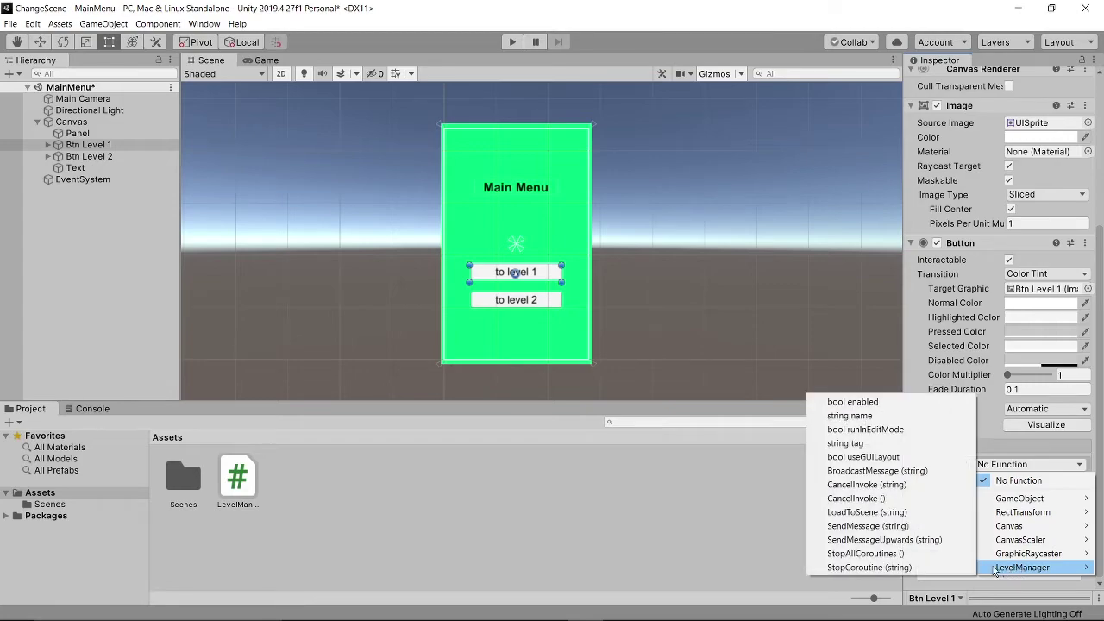
left_click(901, 512)
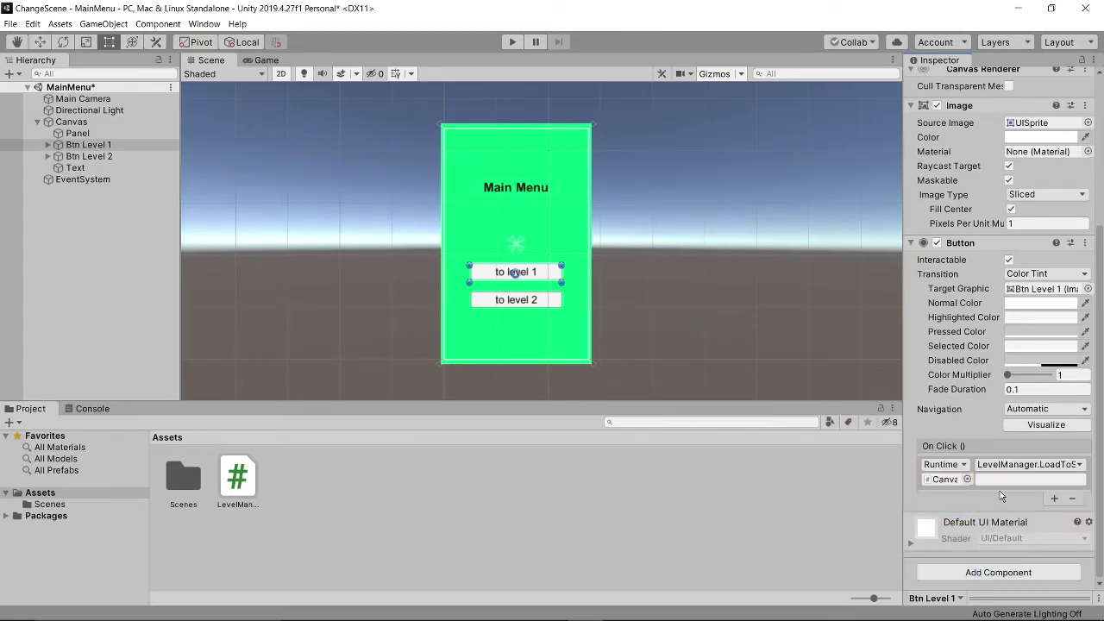
left_click(1048, 480)
left_click(119, 499)
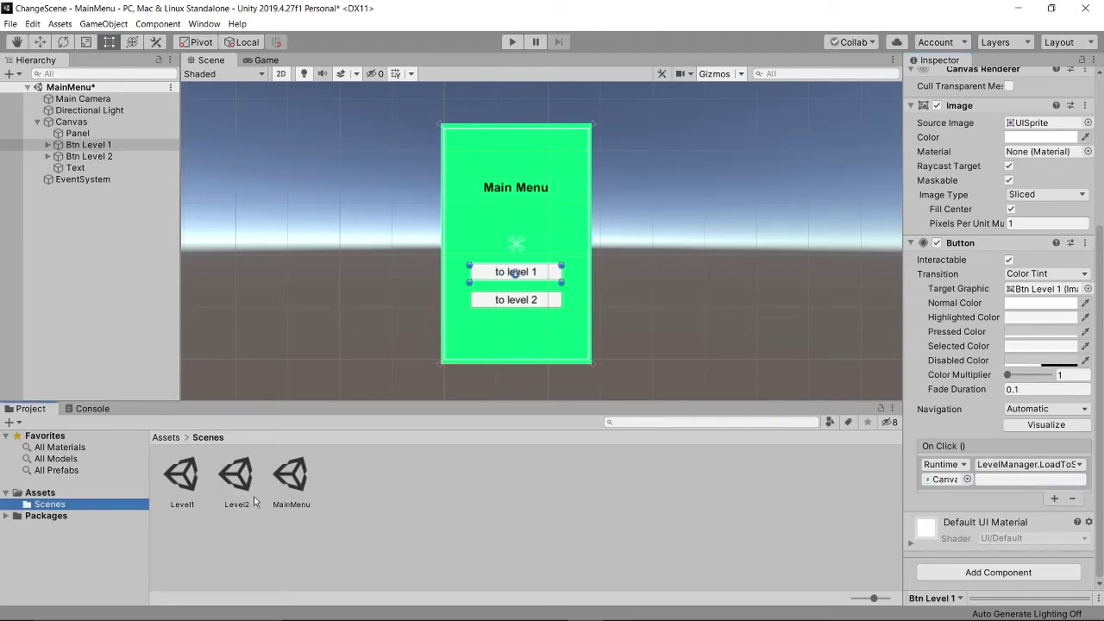
left_click(1021, 479)
type("Level1")
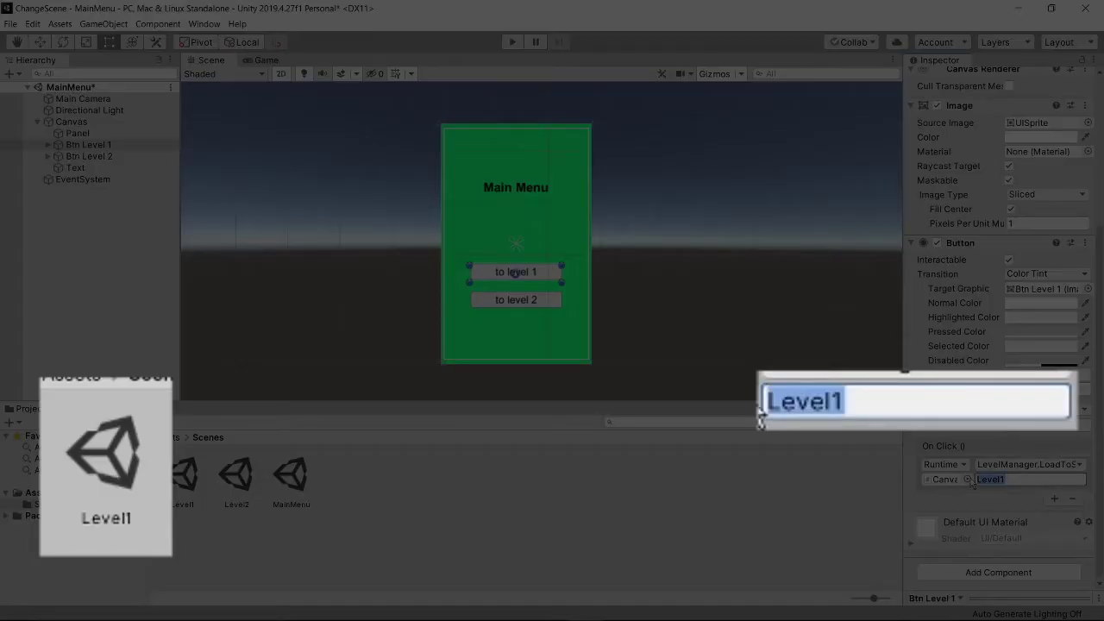
left_click(539, 498)
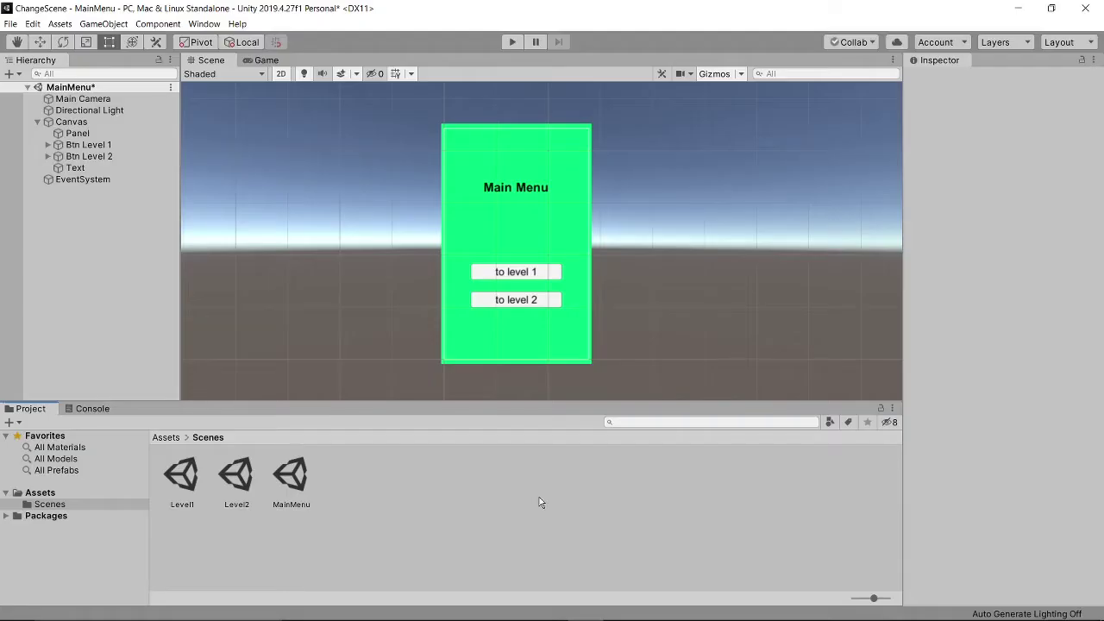
Step: Play-test: to level 1 loads Level1, its Main Menu button does nothing yet; stop playing
left_click(513, 42)
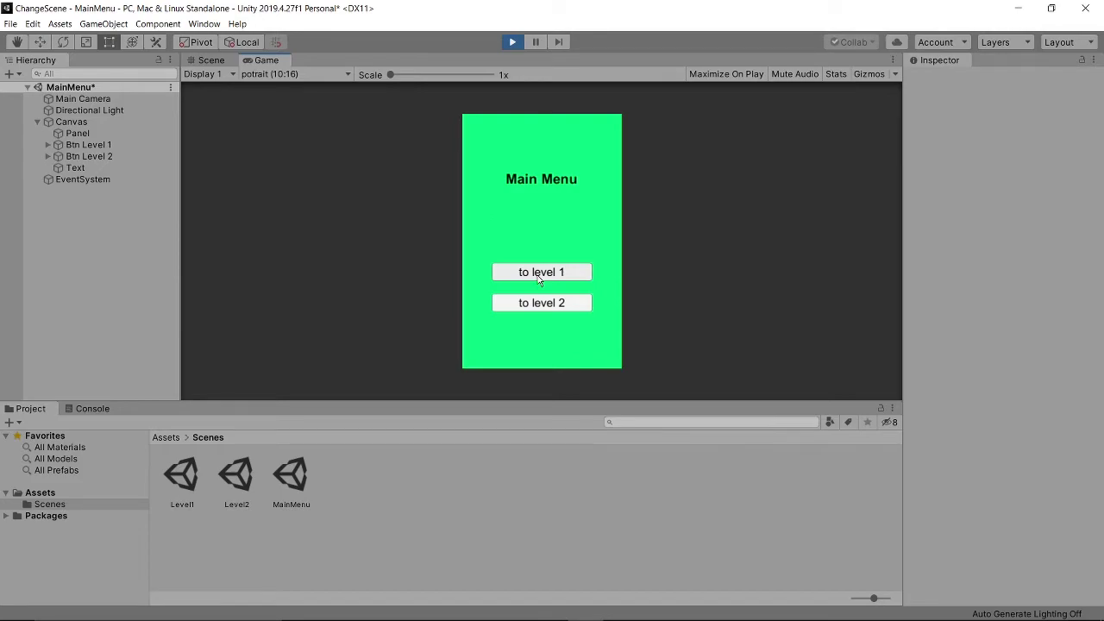
left_click(539, 273)
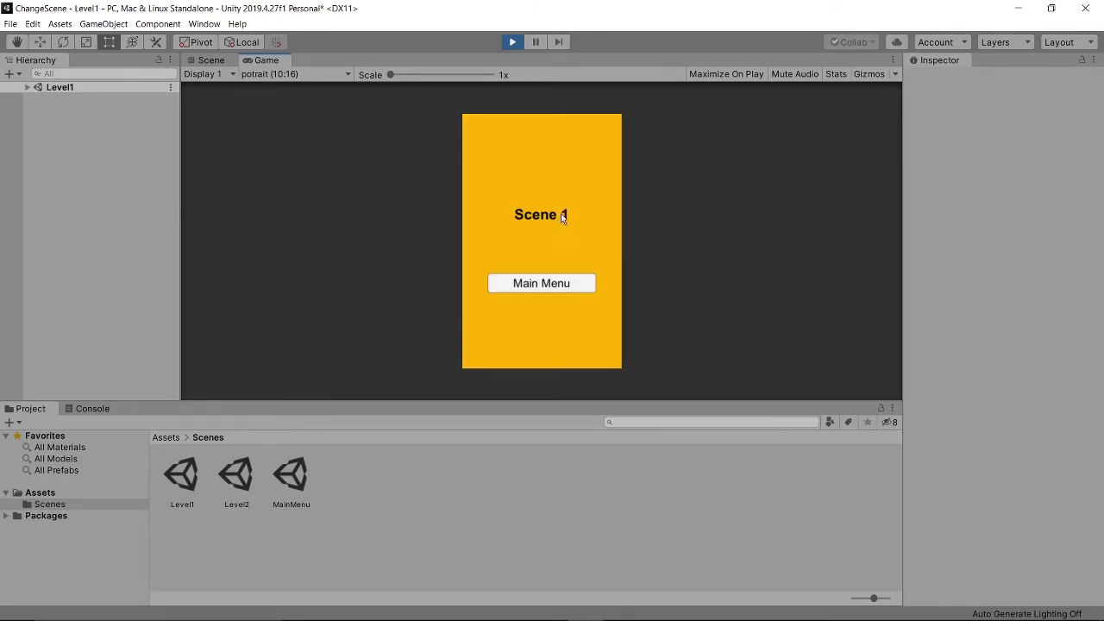
left_click(566, 286)
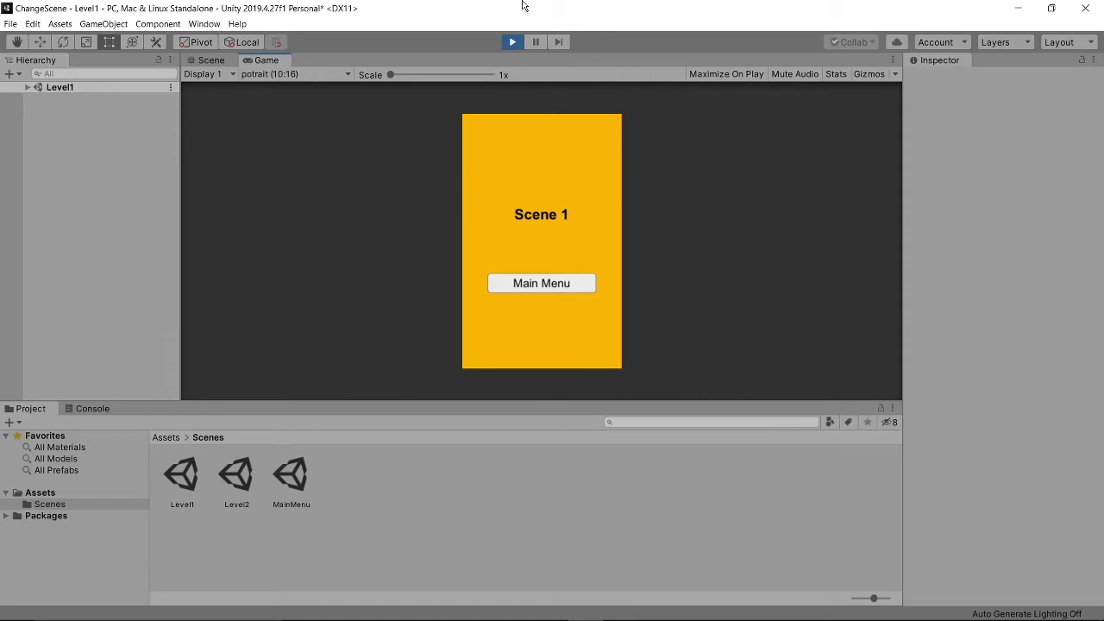
left_click(513, 43)
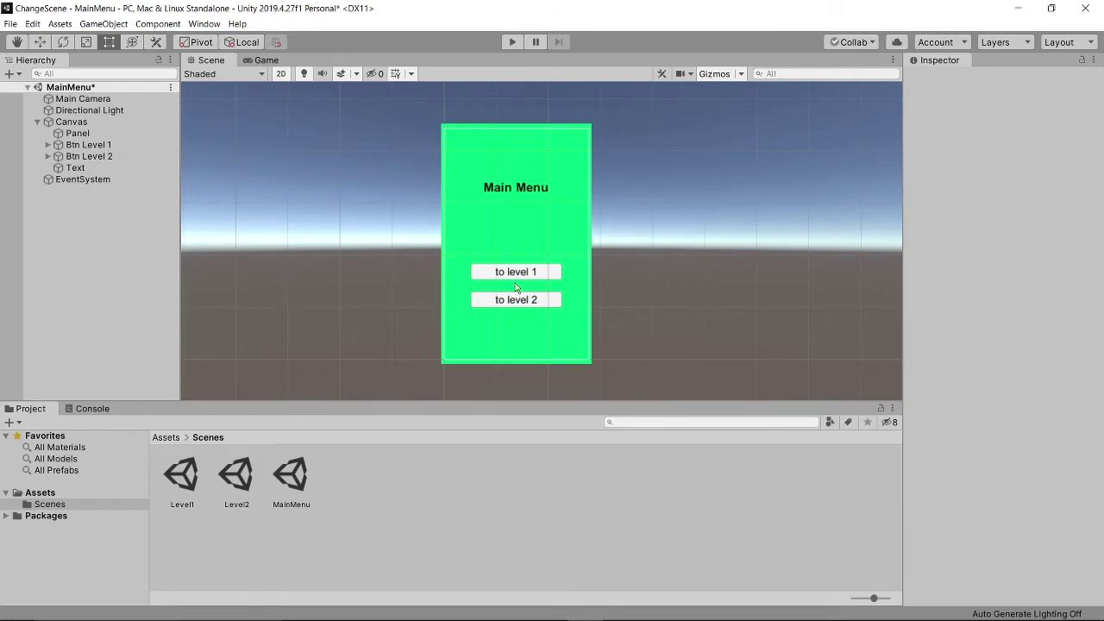
Step: Give Btn Level 2 an On Click entry calling LevelManager.LoadToScene on the Canvas
left_click(105, 156)
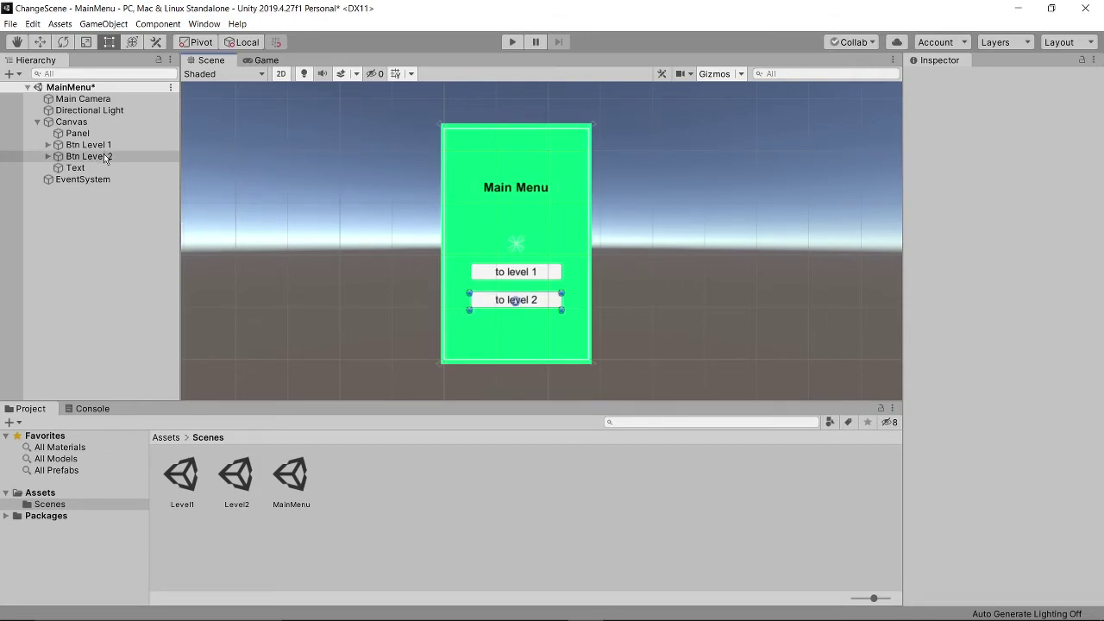
scroll(1046, 412, "down", 10)
left_click(1054, 500)
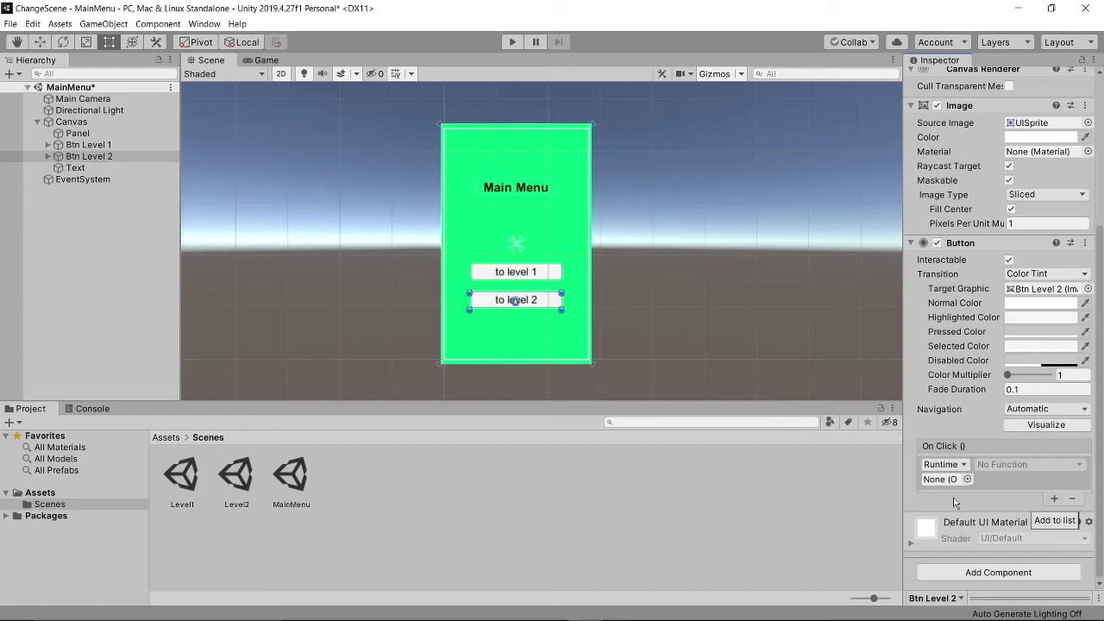
left_click_drag(70, 122, 1008, 479)
left_click(1027, 464)
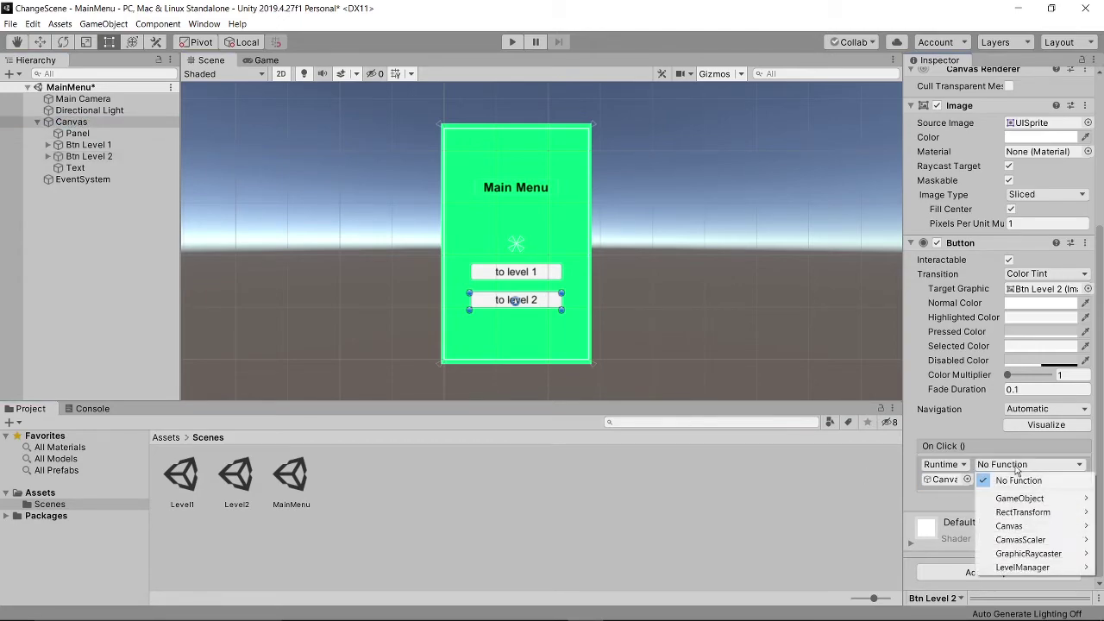
mouse_move(1001, 569)
left_click(898, 562)
Step: Enter Level2 as the scene name, save MainMenu, and open the Level1 scene
left_click(1010, 478)
type("L")
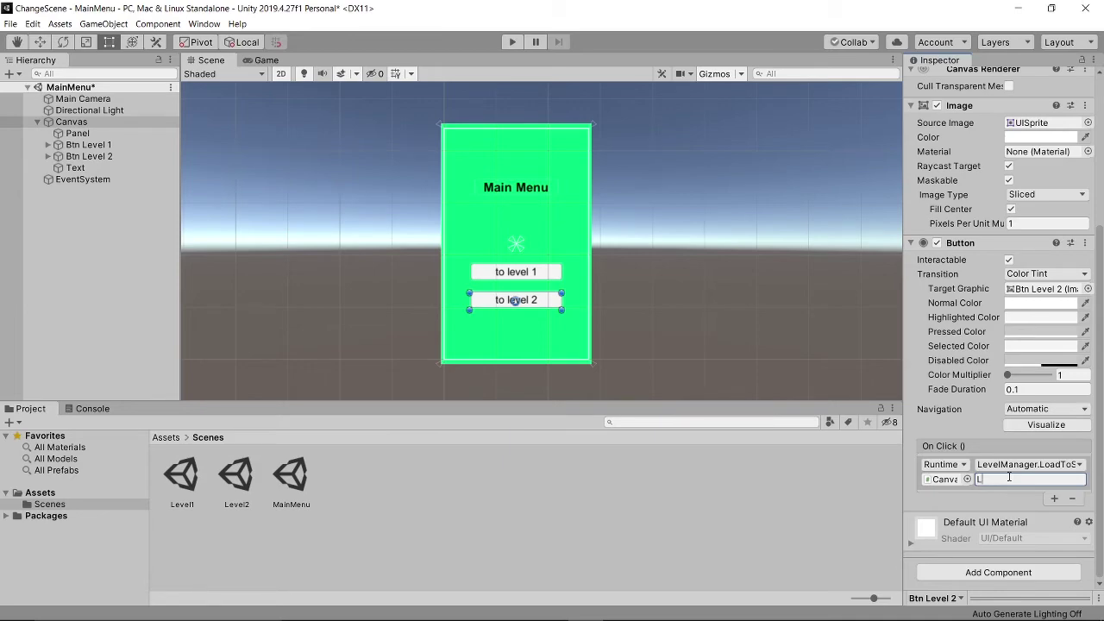
type("evel2")
key("ctrl+s")
double_click(177, 485)
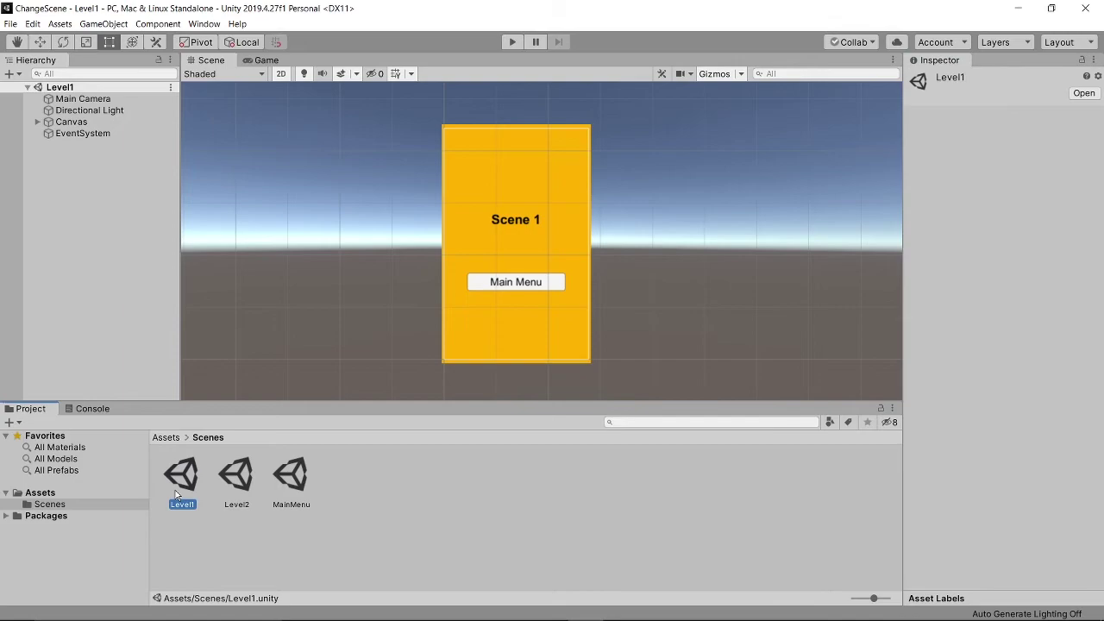
Step: Give Level1's Main Menu button an On Click entry calling LevelManager.LoadToScene on the Canvas
left_click(166, 438)
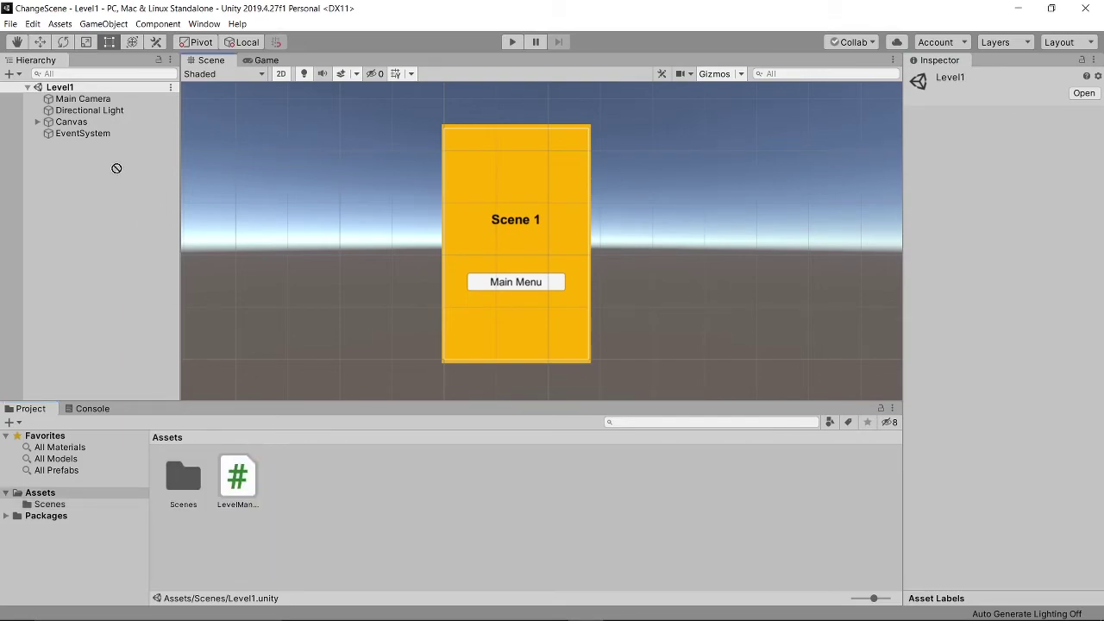
left_click(474, 286)
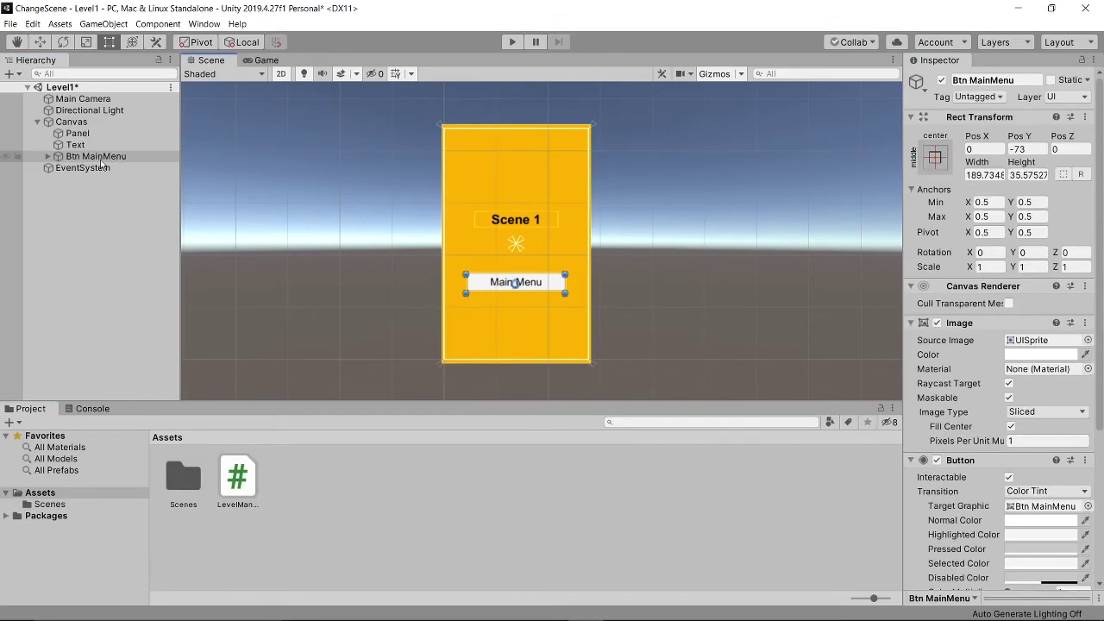
scroll(1053, 496, "down", 5)
left_click(1054, 499)
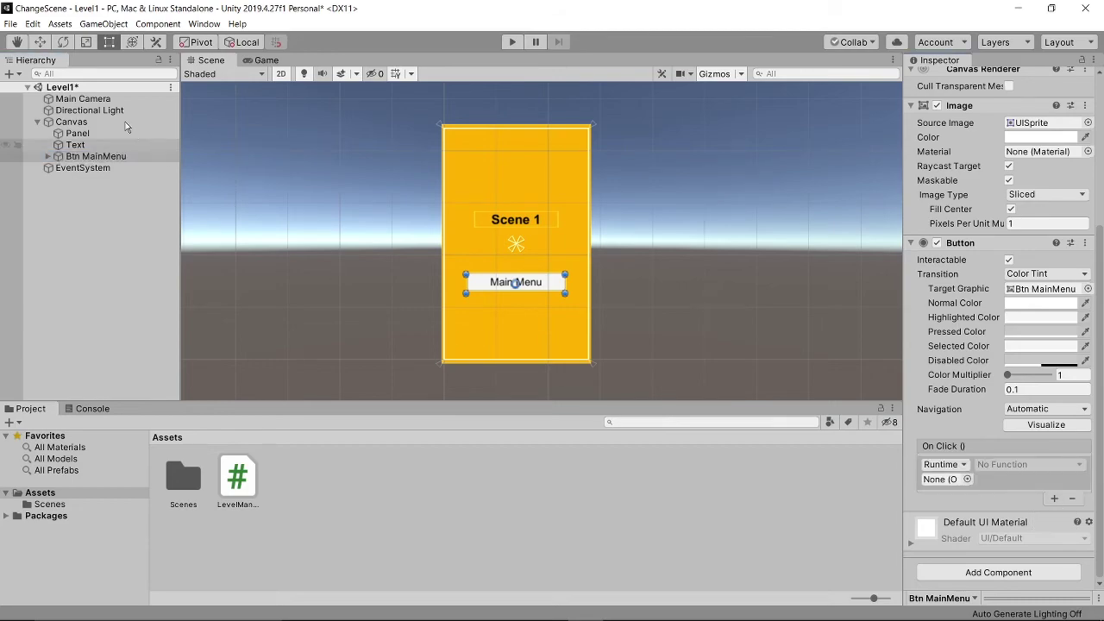
left_click_drag(941, 488, 940, 481)
left_click(1029, 464)
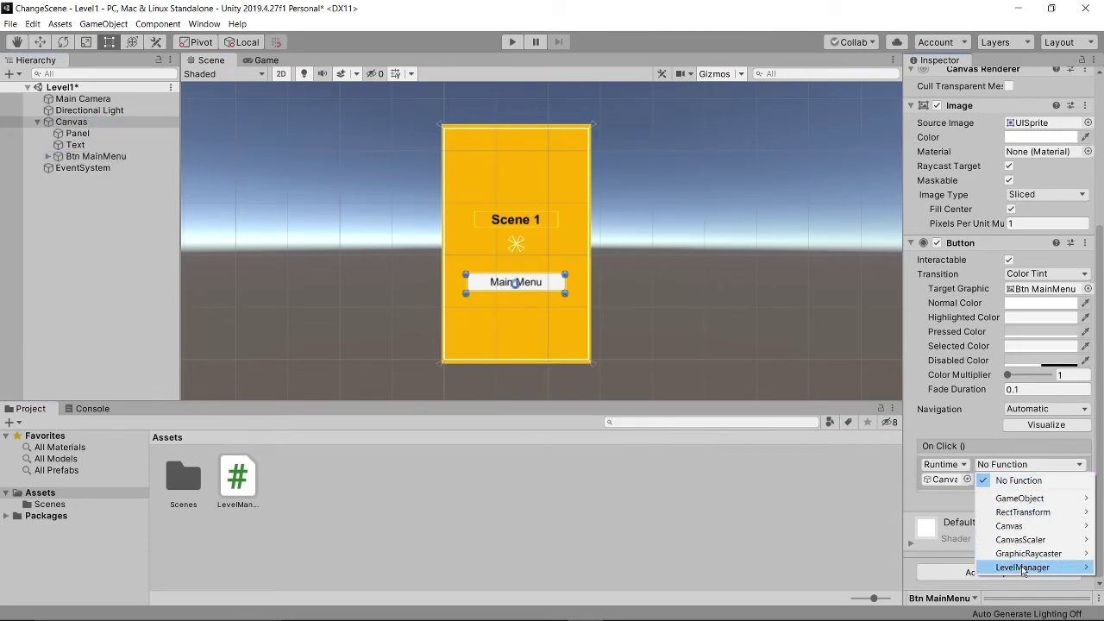
mouse_move(1027, 567)
left_click(867, 513)
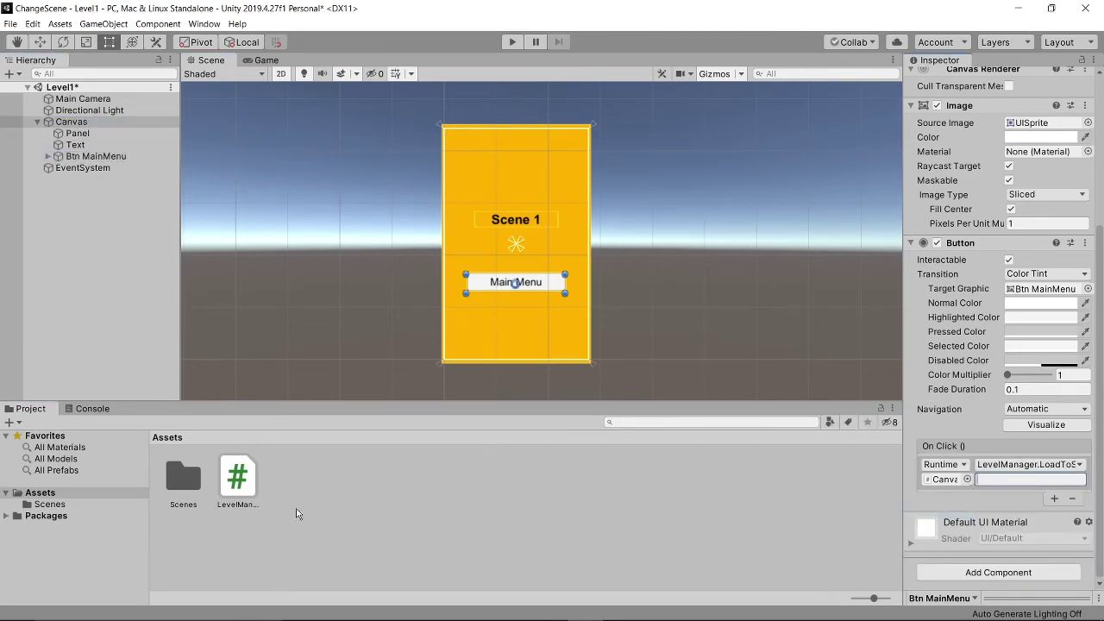
Step: Enter MainMenu as the scene name argument and open the Level2 scene
left_click(60, 505)
left_click(1008, 480)
type("MainMenu")
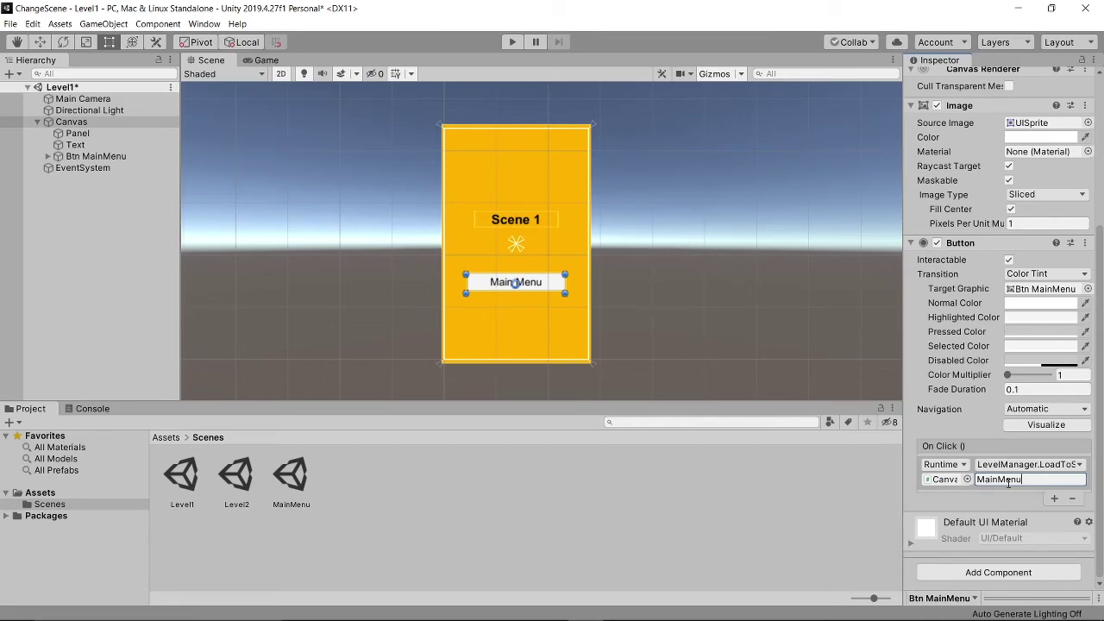
left_click(412, 487)
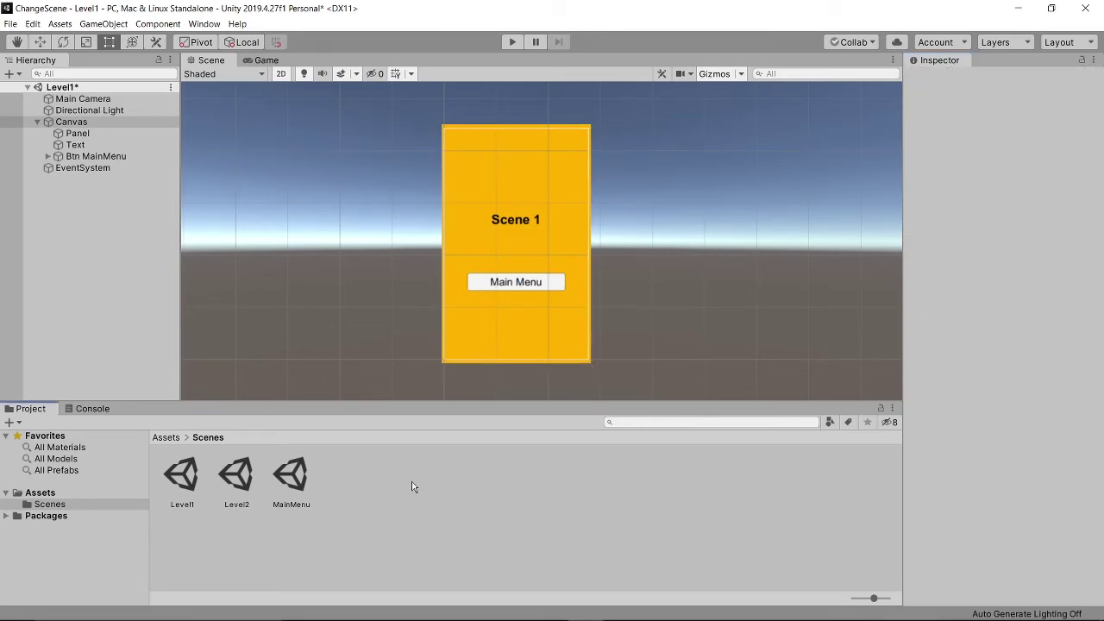
double_click(237, 475)
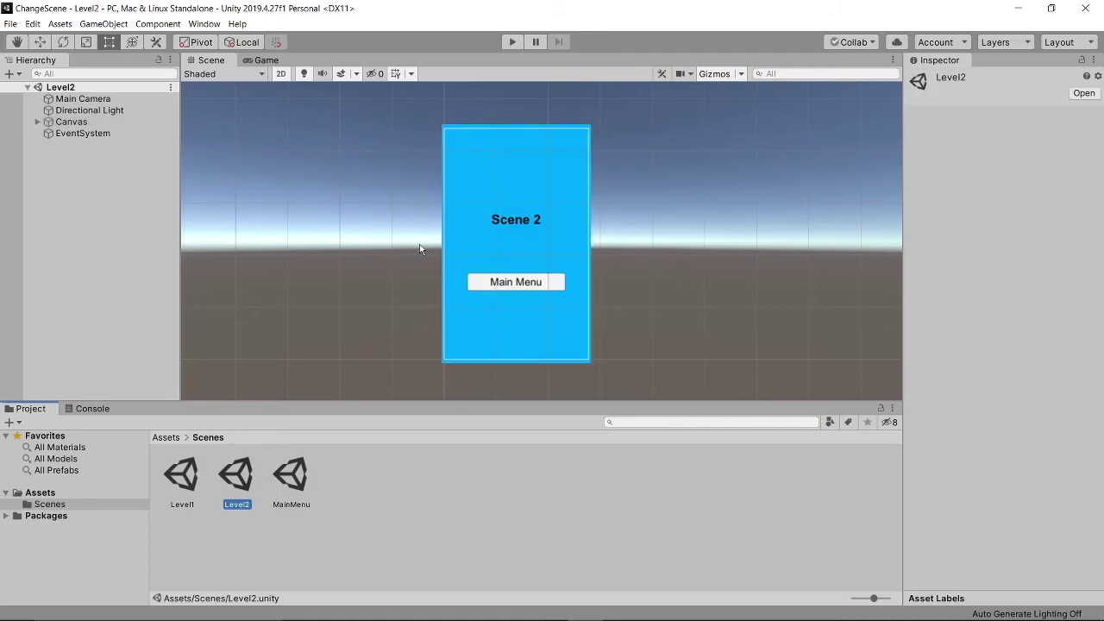
Step: Attach LevelManager to Level2's Canvas and make its Main Menu button call LoadToScene
left_click(40, 492)
mouse_move(237, 476)
left_mouse_down()
mouse_move(72, 122)
mouse_move(945, 480)
left_mouse_up()
left_click(516, 282)
scroll(941, 438, "down", 5)
left_click(1055, 483)
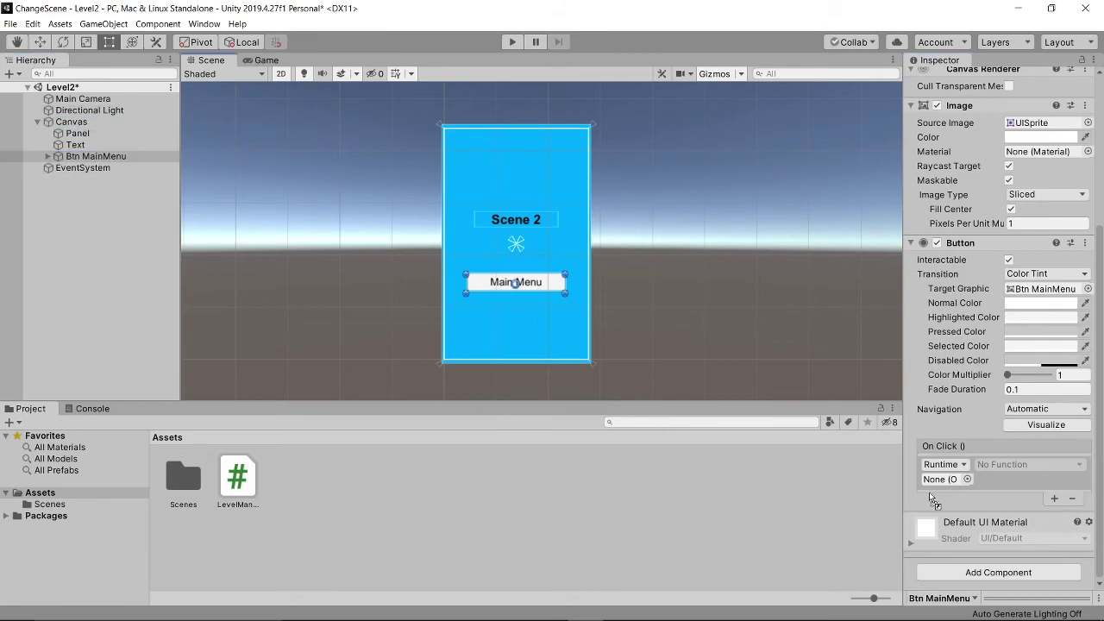
left_click(1018, 470)
mouse_move(939, 567)
left_click(863, 515)
Step: Enter MainMenu as the scene name, save Level2, and reopen the MainMenu scene
left_click(980, 479)
type("MainMenu")
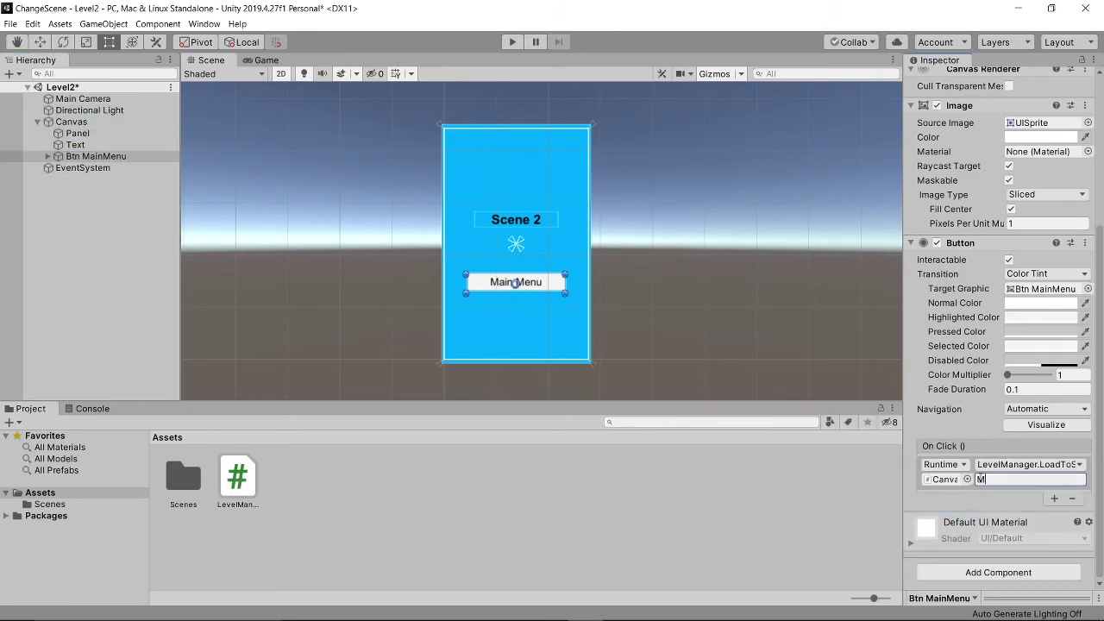
key("ctrl+s")
left_click(565, 545)
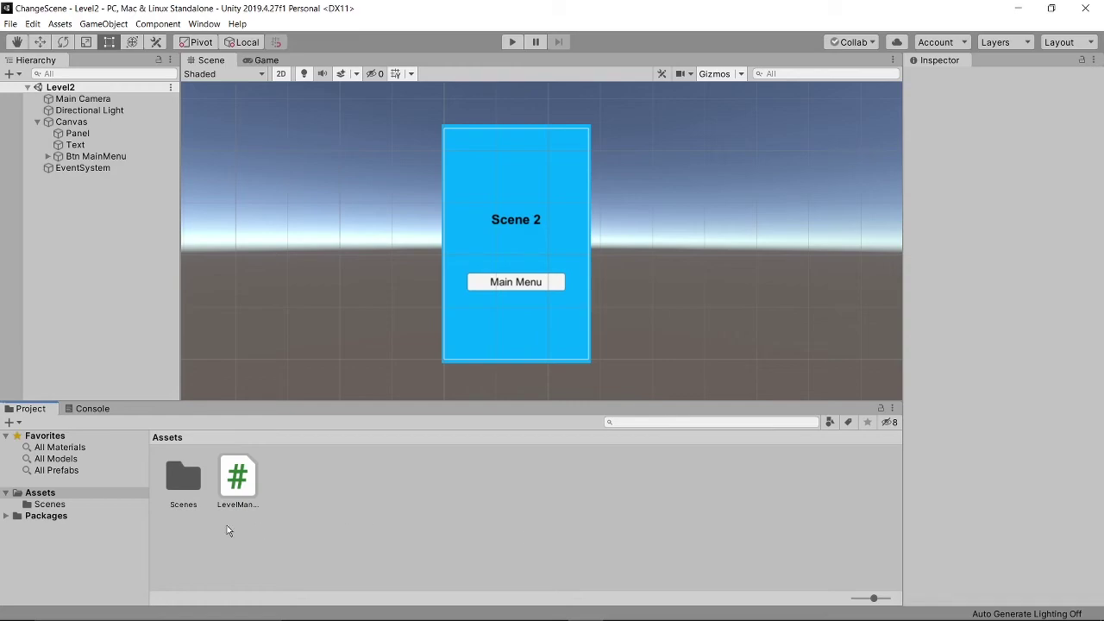
double_click(183, 480)
double_click(284, 487)
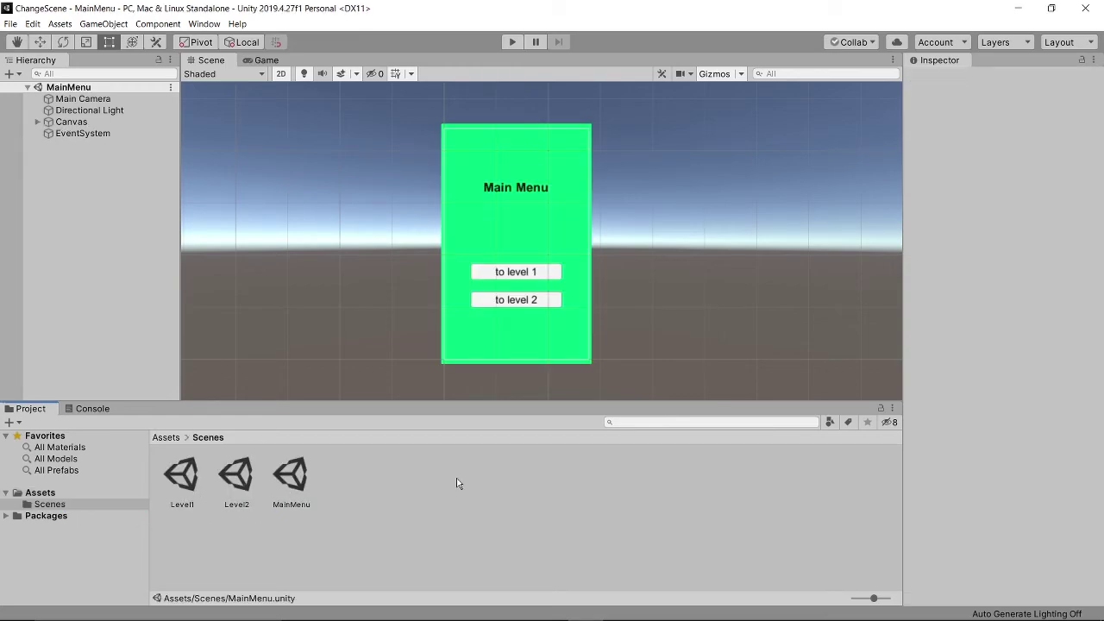
Step: In Play mode, go from the main menu to Level 1 and Level 2, returning via each Main Menu button
left_click(515, 42)
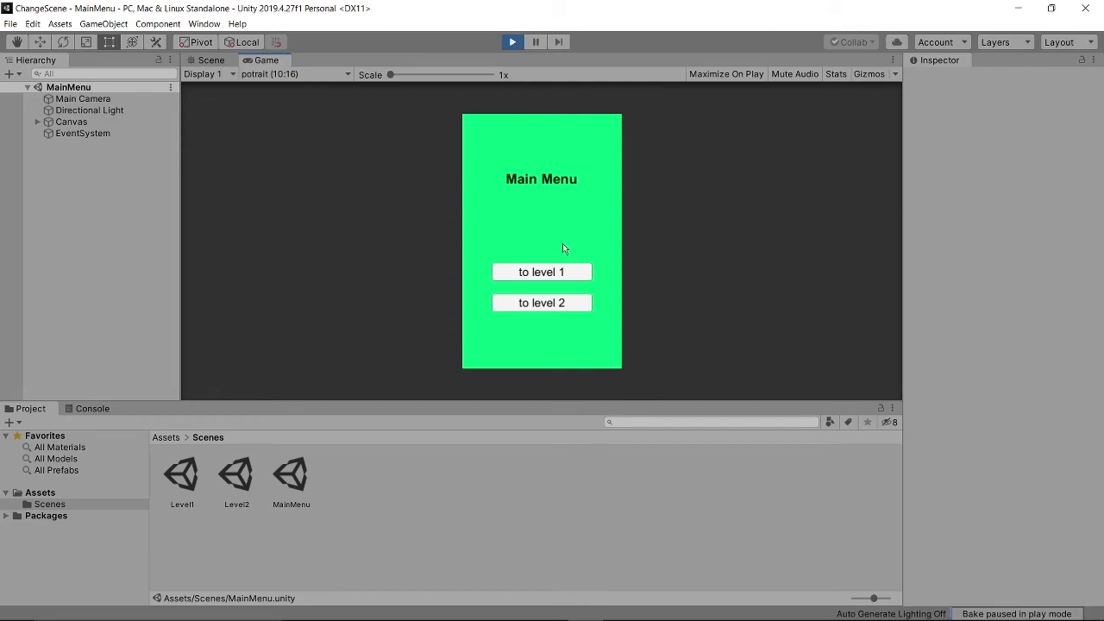
left_click(557, 274)
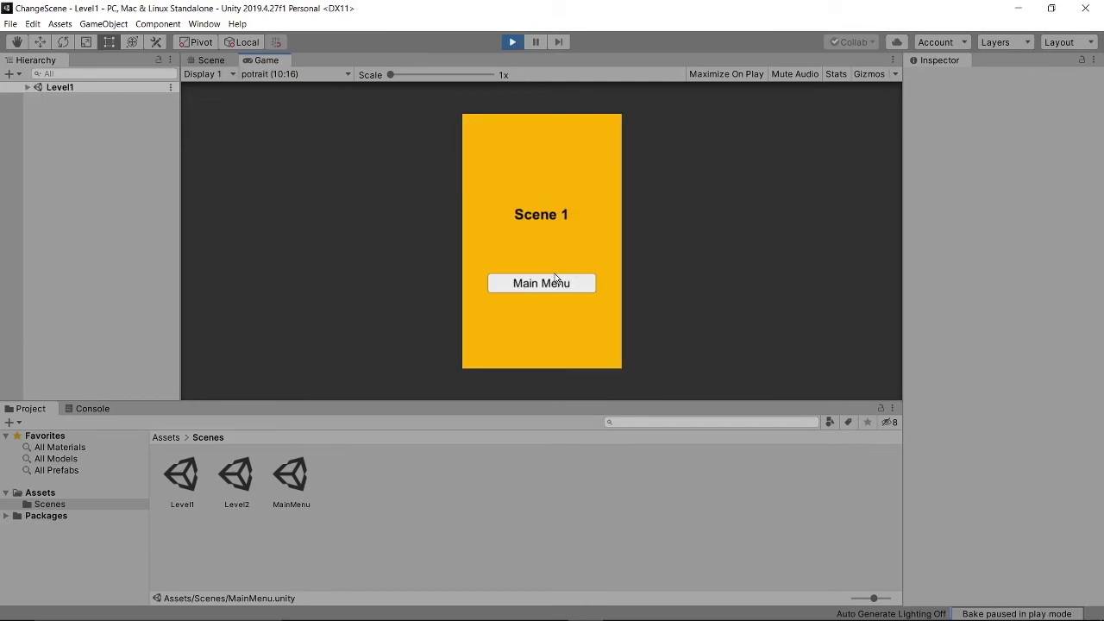
left_click(556, 280)
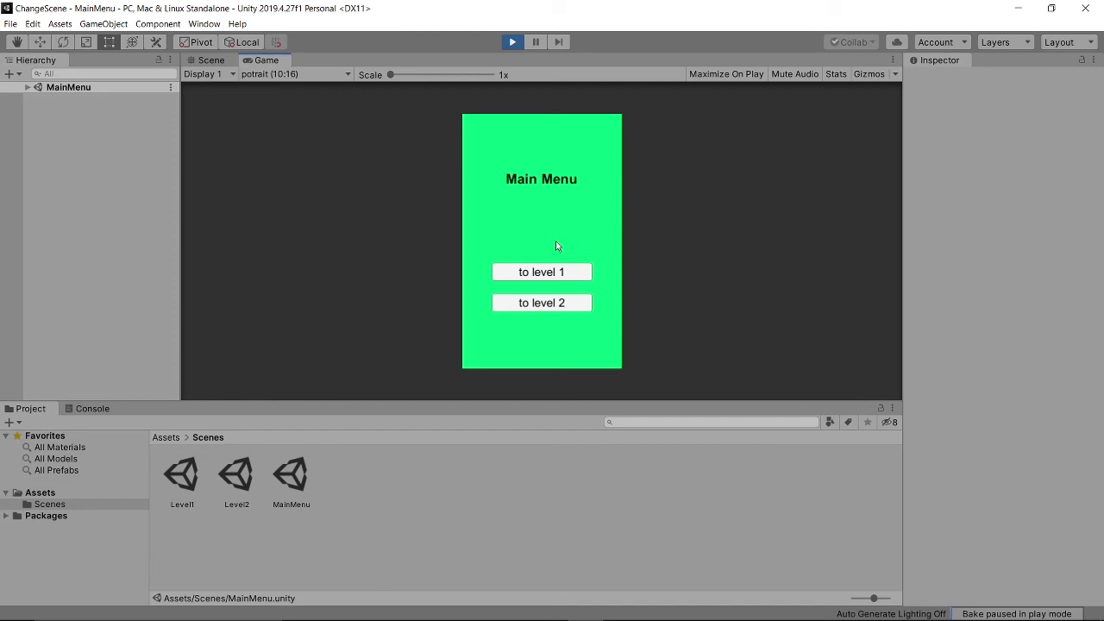
left_click(579, 308)
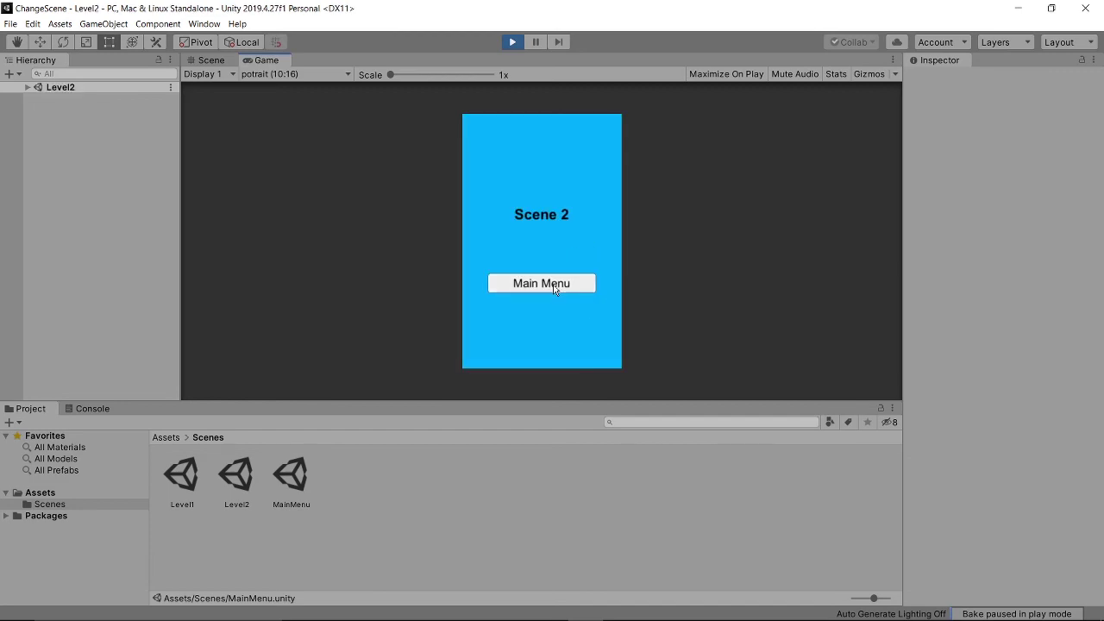
left_click(565, 285)
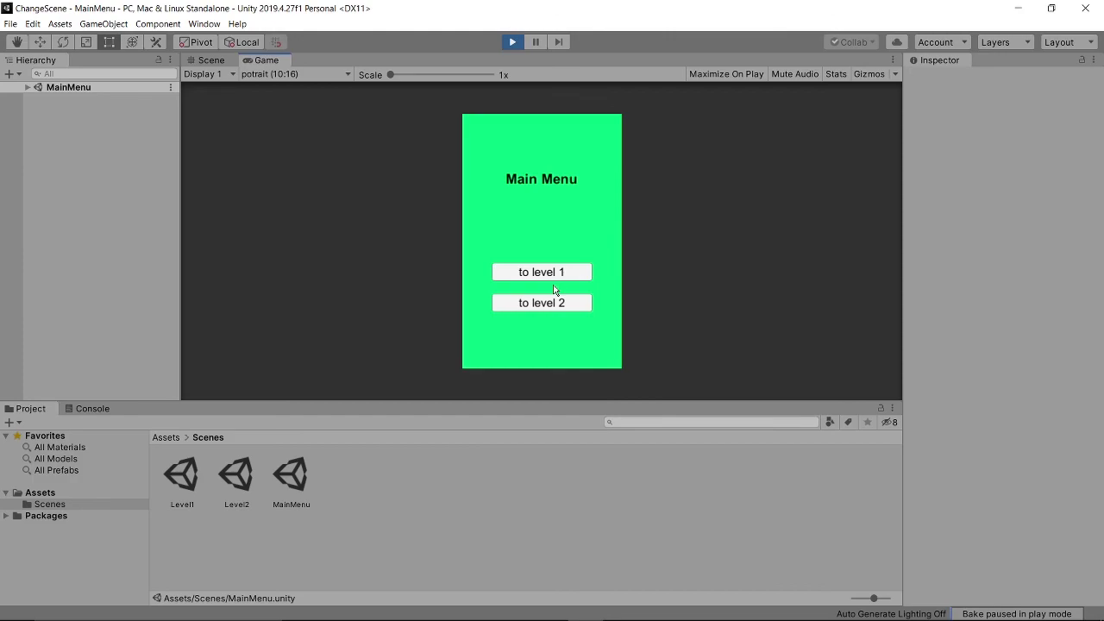